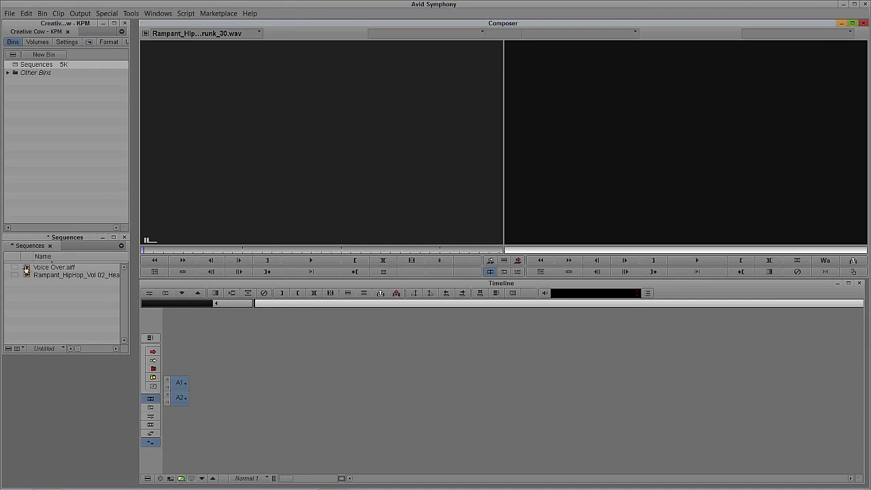
pyautogui.moveTo(26, 269); pyautogui.dragTo(253, 183)
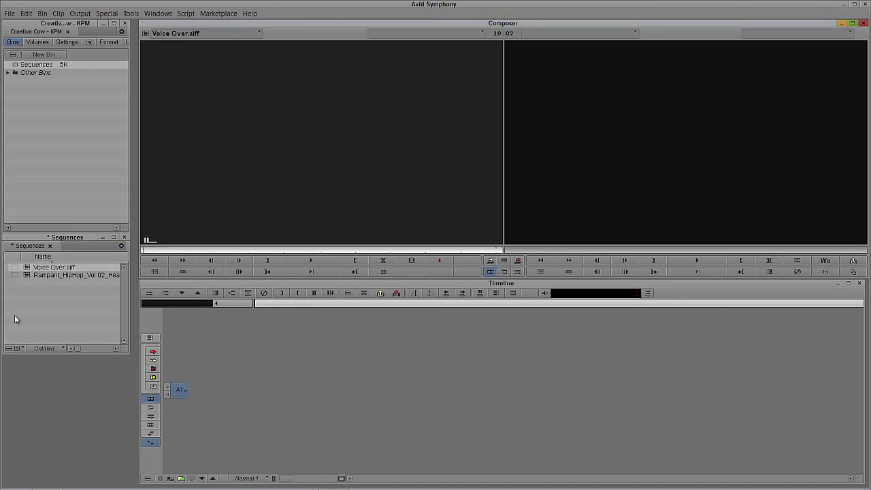
pyautogui.moveTo(27, 275); pyautogui.dragTo(235, 193)
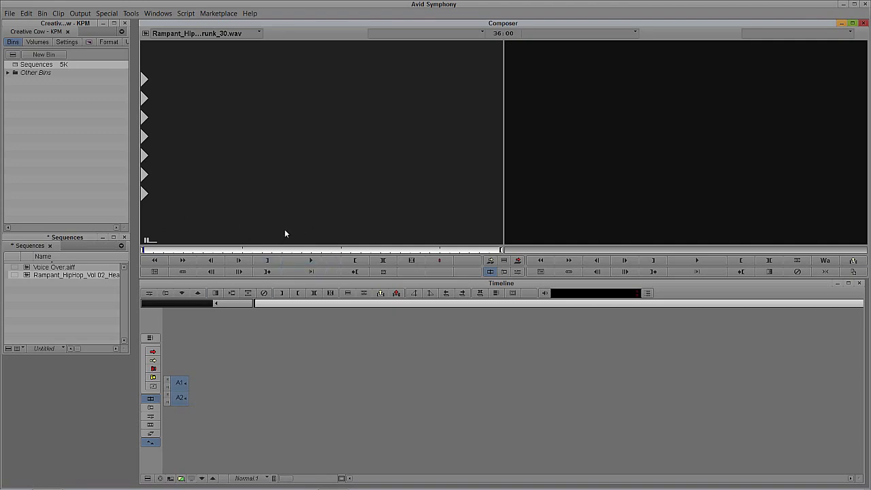
# Create a new empty sequence, Untitled Sequence.01, from the record monitor's menu.
pyautogui.rightClick(553, 161)
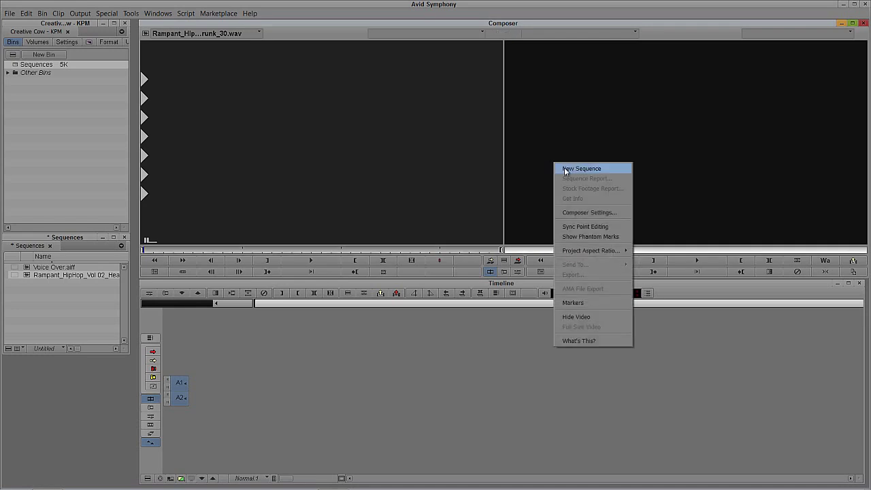
pyautogui.click(557, 167)
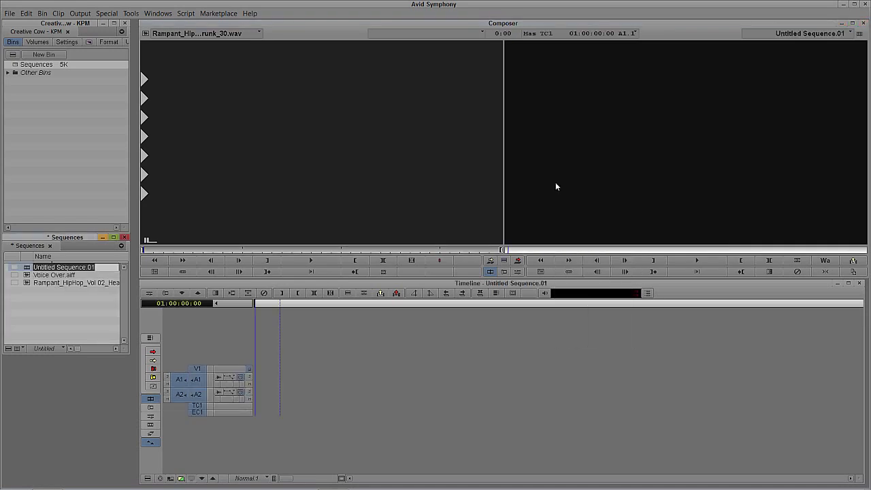
pyautogui.click(414, 313)
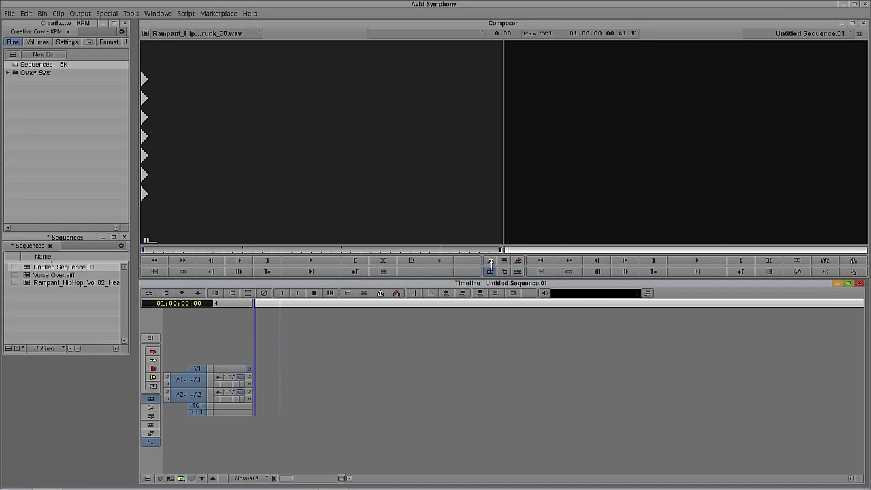
# Add an A3 track, patch source A1/A2 to A2/A3, and splice in the Rampant HipHop music.
pyautogui.click(568, 198)
pyautogui.hotkey('ctrl', 'u')
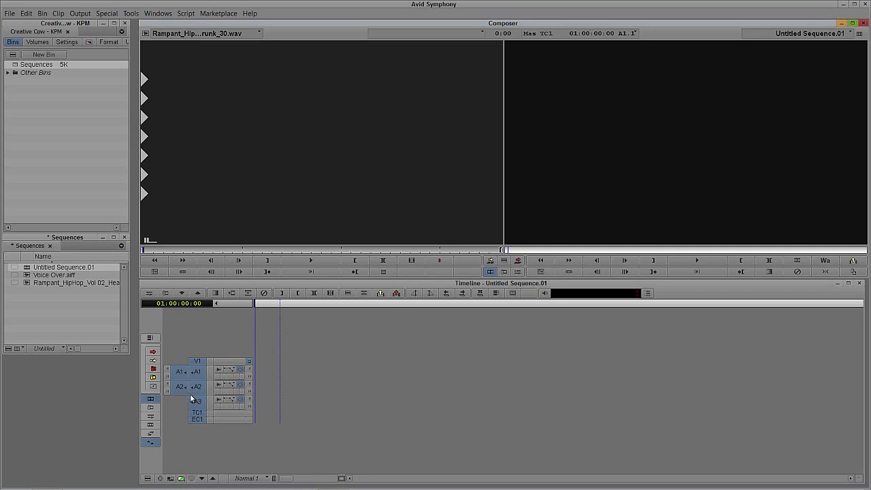
pyautogui.moveTo(181, 392); pyautogui.dragTo(181, 402)
pyautogui.moveTo(180, 372); pyautogui.dragTo(193, 387)
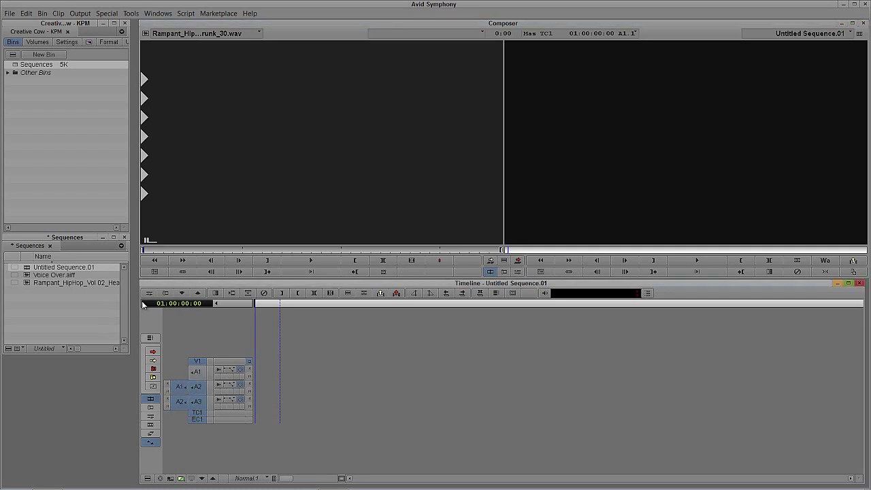
pyautogui.click(371, 213)
pyautogui.press('b')
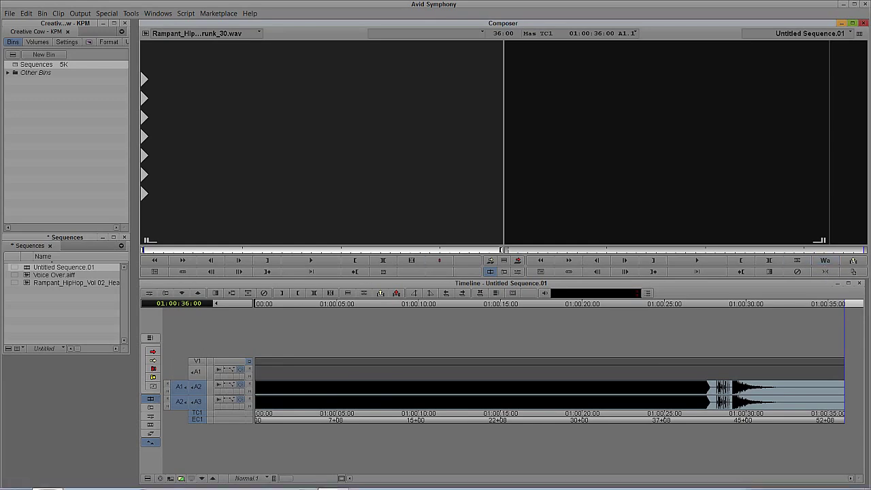
# Toggle the timeline audio waveforms off and back on so the music shows as waveforms.
pyautogui.click(147, 479)
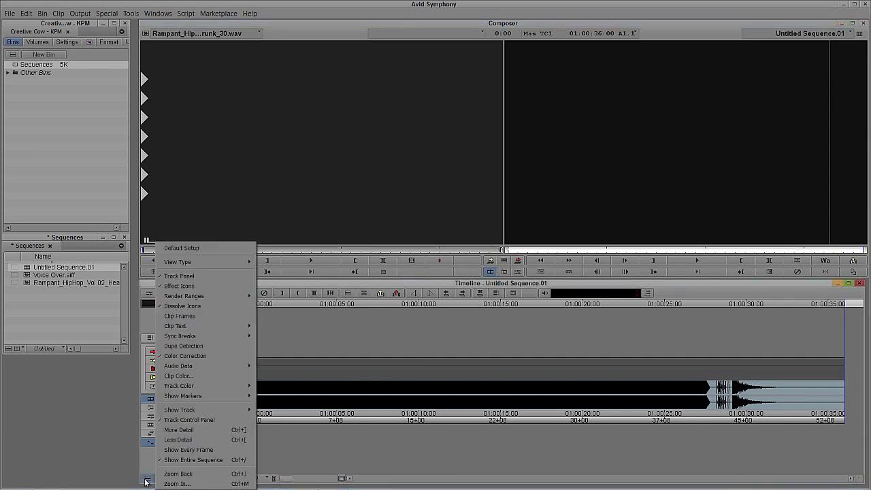
pyautogui.moveTo(209, 366)
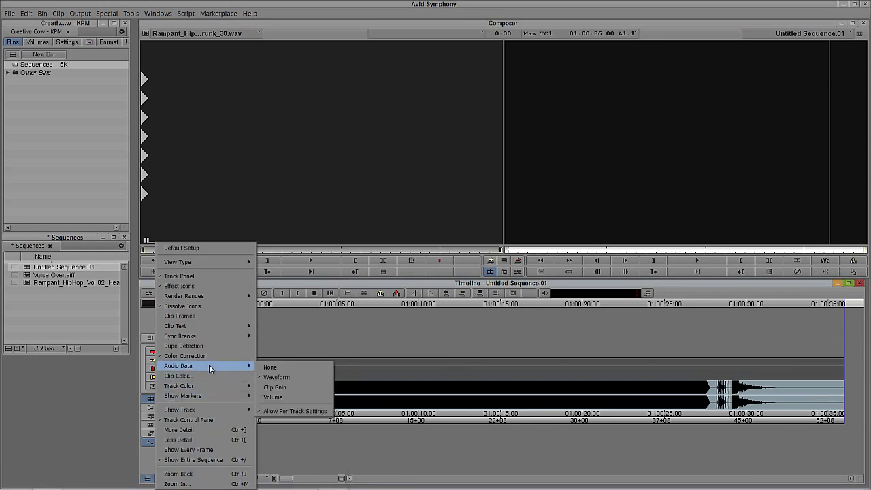
pyautogui.click(286, 379)
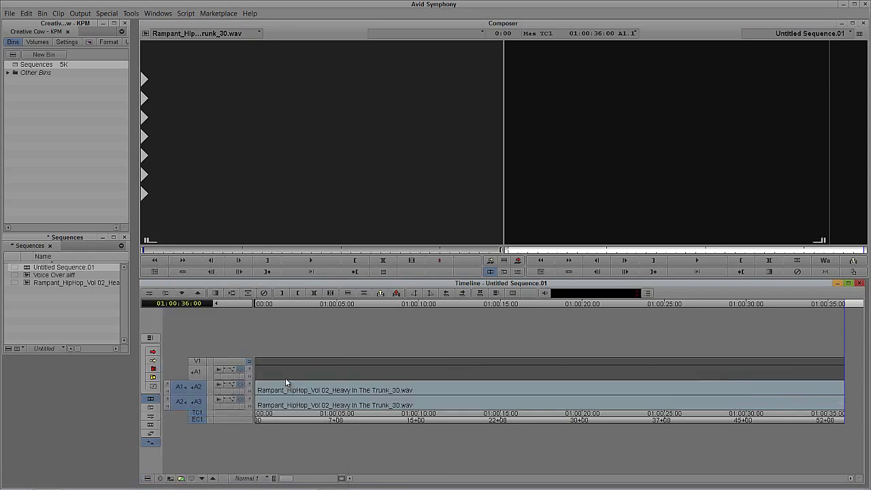
pyautogui.click(823, 261)
pyautogui.moveTo(422, 404); pyautogui.dragTo(276, 395)
# Load and preview Voice Over.aiff, marking where its speech begins.
pyautogui.click(34, 312)
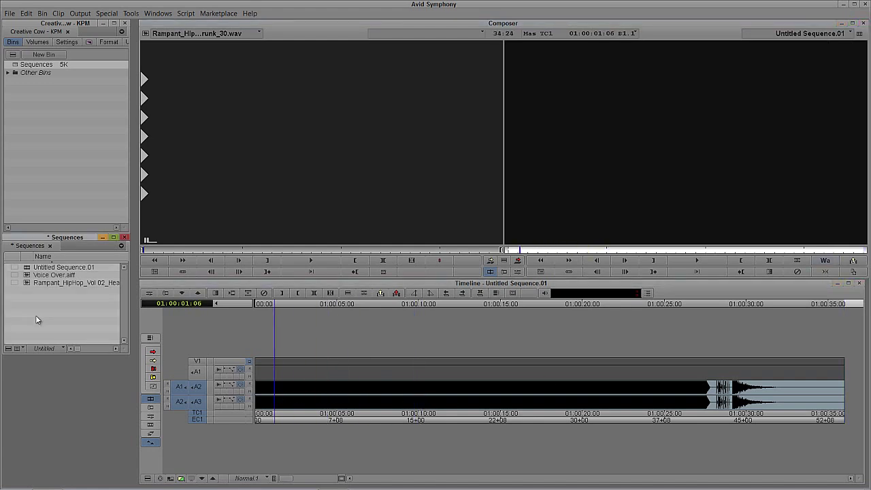
pyautogui.moveTo(25, 278); pyautogui.dragTo(235, 208)
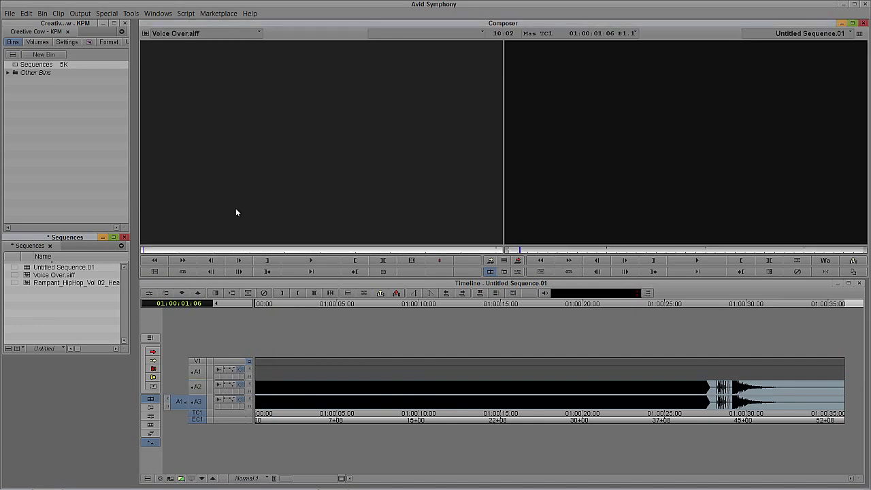
pyautogui.click(308, 260)
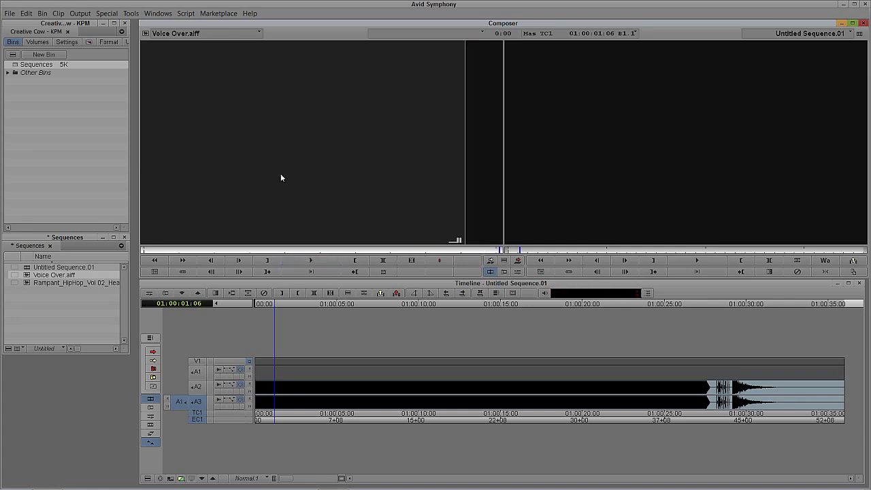
pyautogui.click(171, 479)
pyautogui.moveTo(373, 382); pyautogui.dragTo(798, 373)
pyautogui.press('o')
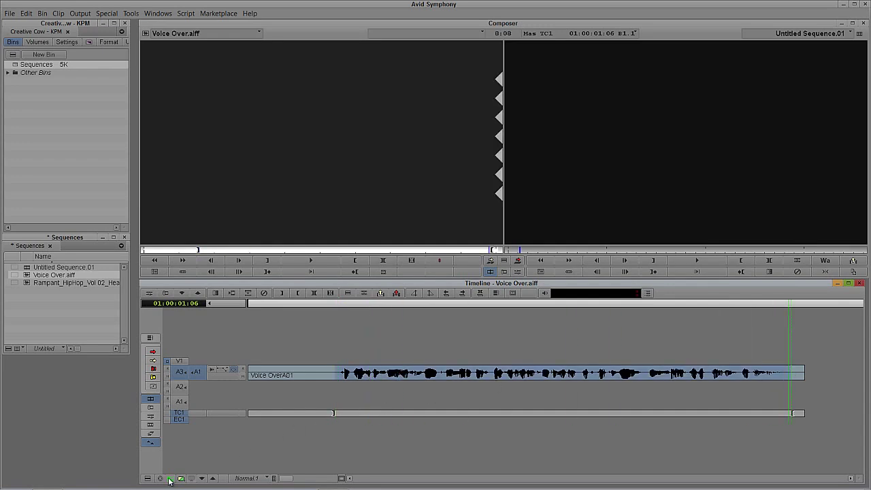
# Splice the voice-over onto track A1 at 01:00:03:00.
pyautogui.click(171, 479)
pyautogui.press('Home')
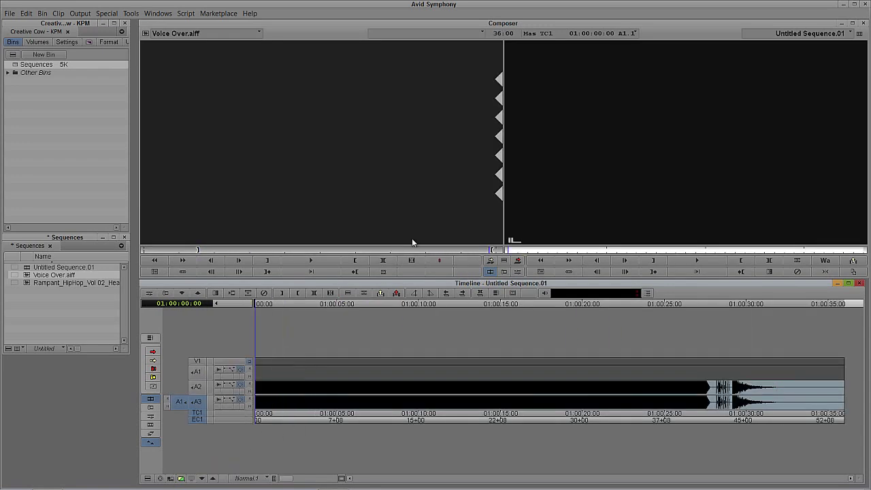
pyautogui.click(434, 201)
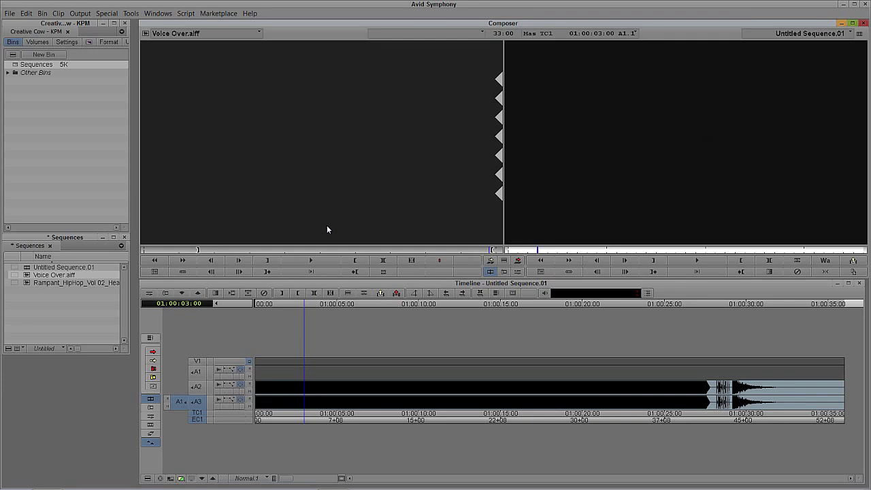
pyautogui.moveTo(198, 403); pyautogui.dragTo(195, 373)
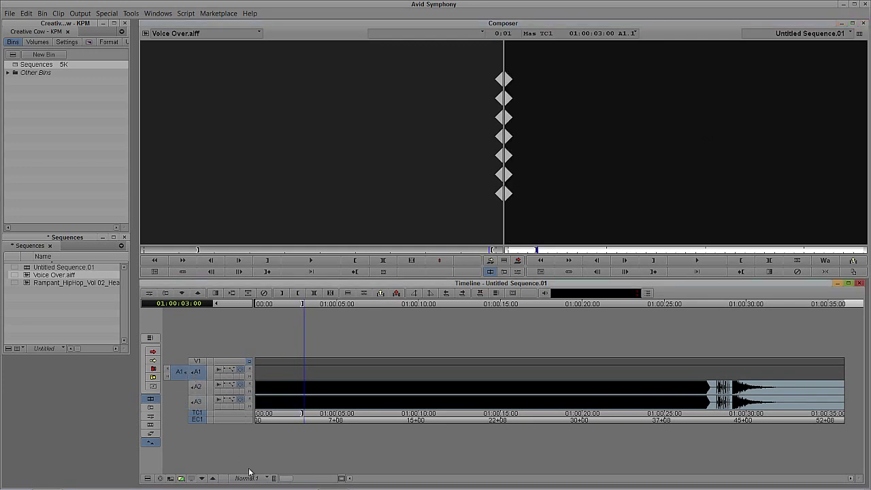
pyautogui.press('b')
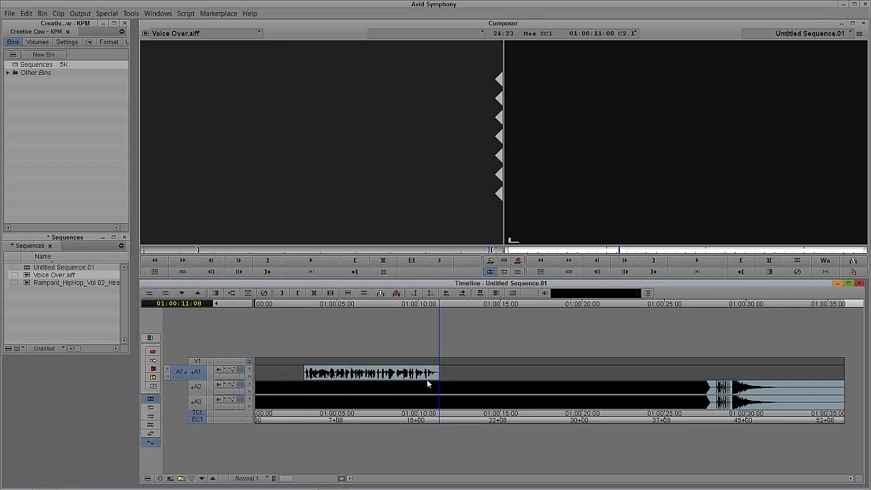
# Mark from 01:00:14:08 to the sequence end and extract it, trimming the tail.
pyautogui.write('+300')
pyautogui.press('Return')
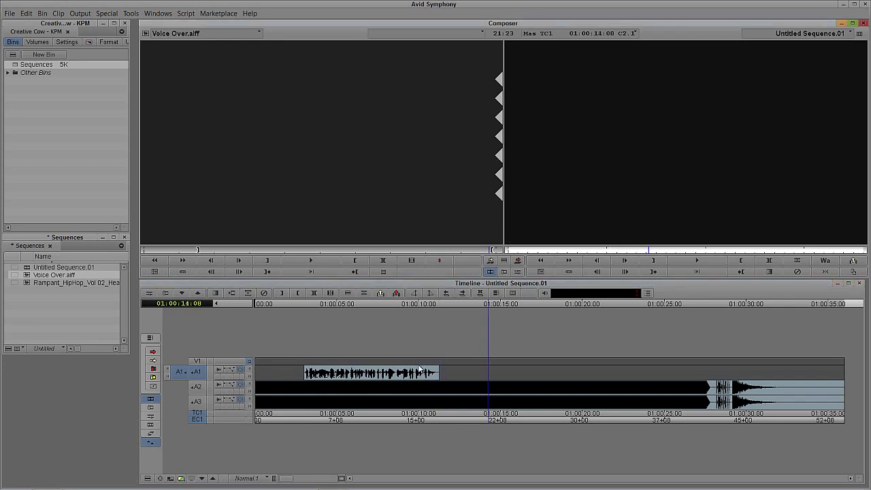
pyautogui.press('i')
pyautogui.click(606, 395)
pyautogui.click(855, 397)
pyautogui.press('o')
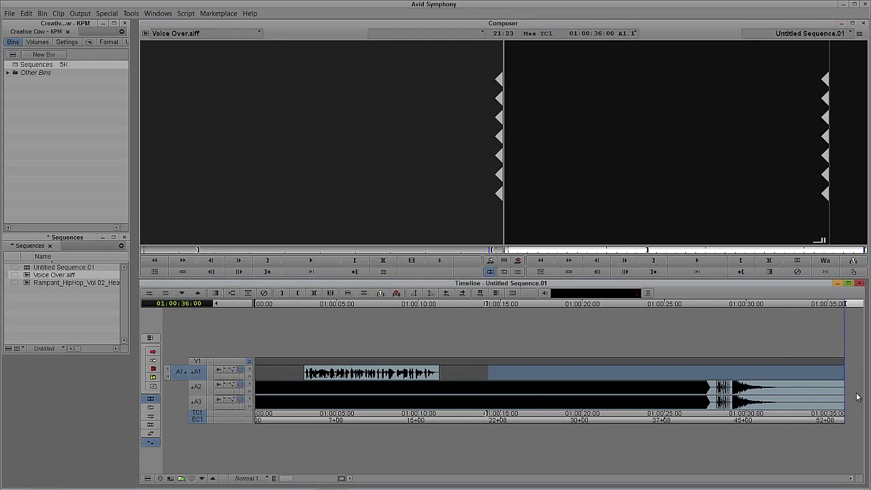
pyautogui.press('x')
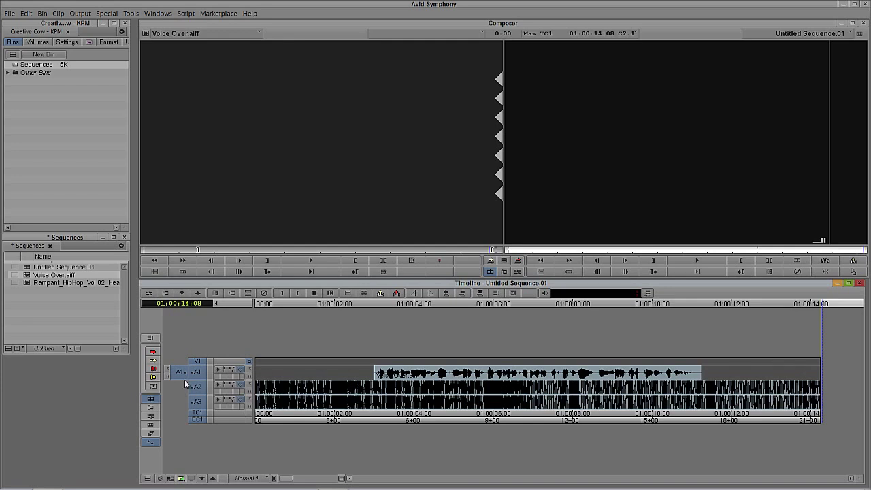
pyautogui.moveTo(193, 374); pyautogui.dragTo(195, 401)
# Add a 24-frame dissolve ending at cut to the music's end, then open the Audio Mixer.
pyautogui.press('\\')
pyautogui.click(439, 200)
pyautogui.click(441, 211)
pyautogui.click(385, 298)
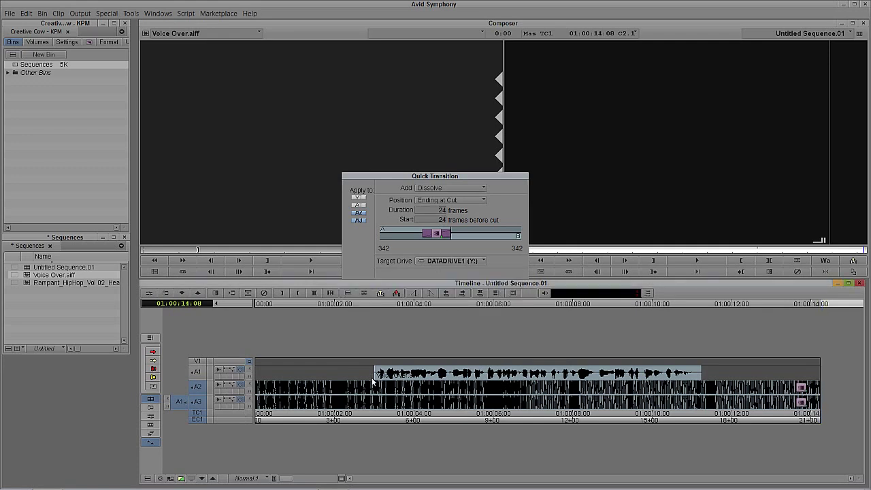
pyautogui.click(347, 397)
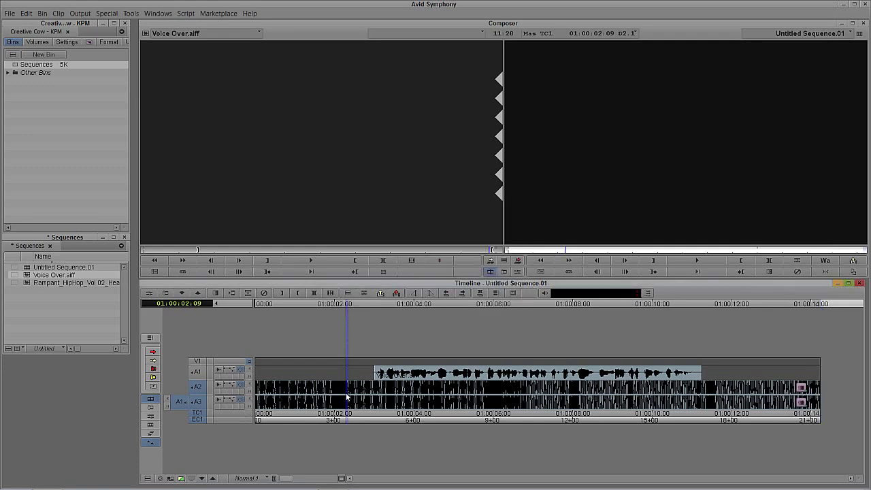
pyautogui.hotkey('ctrl', '1')
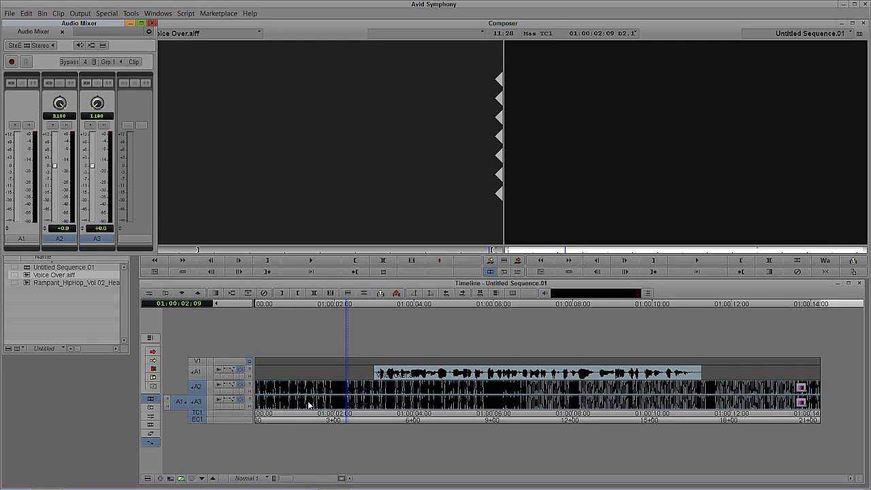
# Add track A4, move the music down to A3/A4, and gang both tracks at -10 dB.
pyautogui.hotkey('ctrl', 'u')
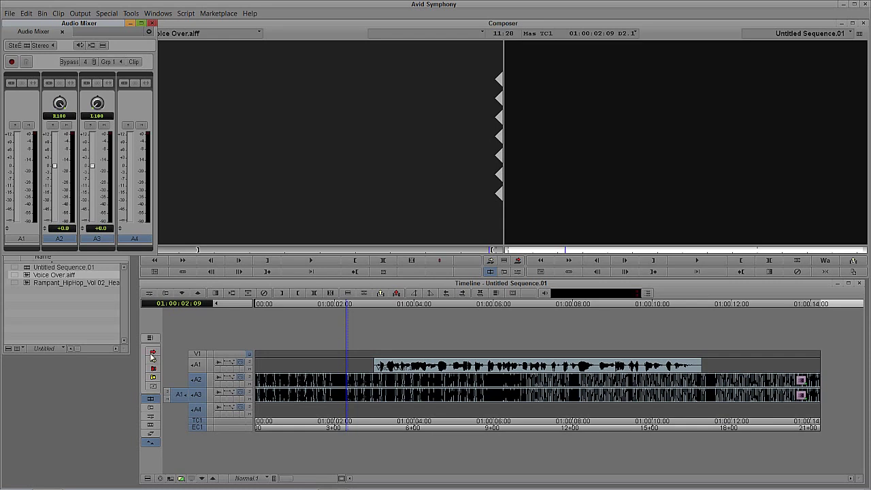
pyautogui.moveTo(281, 401); pyautogui.dragTo(280, 411)
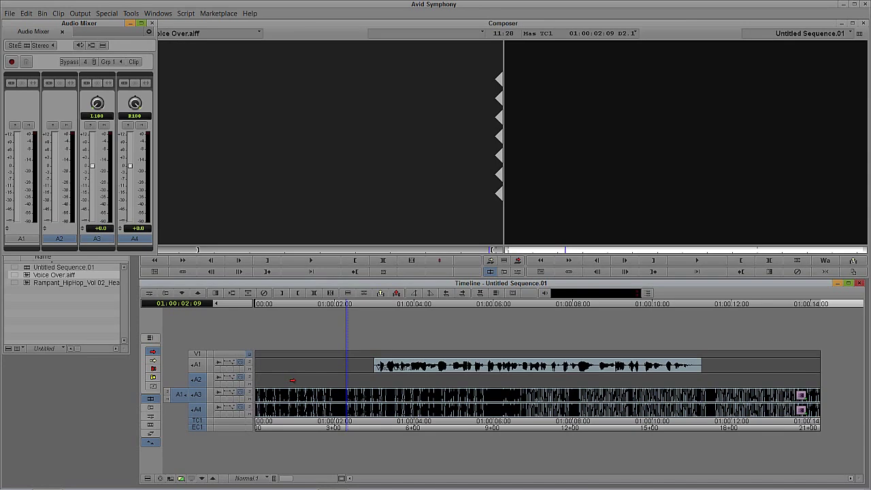
pyautogui.click(324, 379)
pyautogui.click(86, 82)
pyautogui.click(124, 83)
pyautogui.click(135, 228)
pyautogui.write('-10')
pyautogui.press('Return')
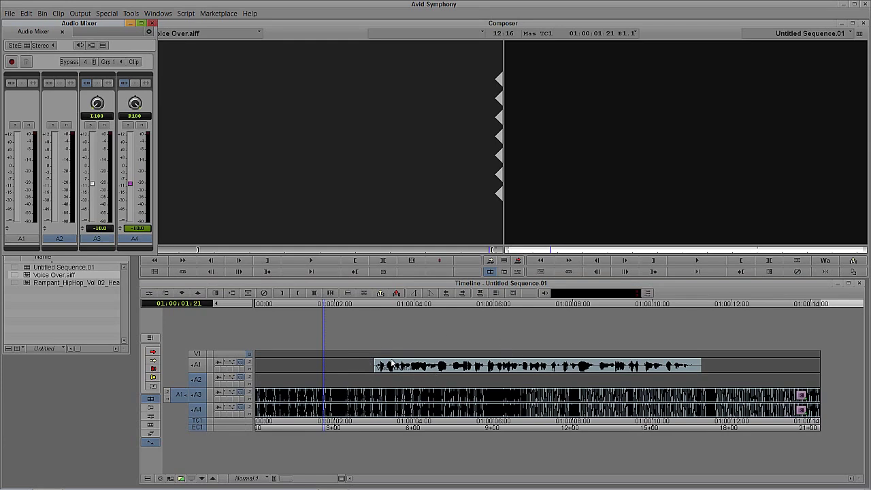
# Centre the A1 voice-over pan by setting it to 0.
pyautogui.click(475, 367)
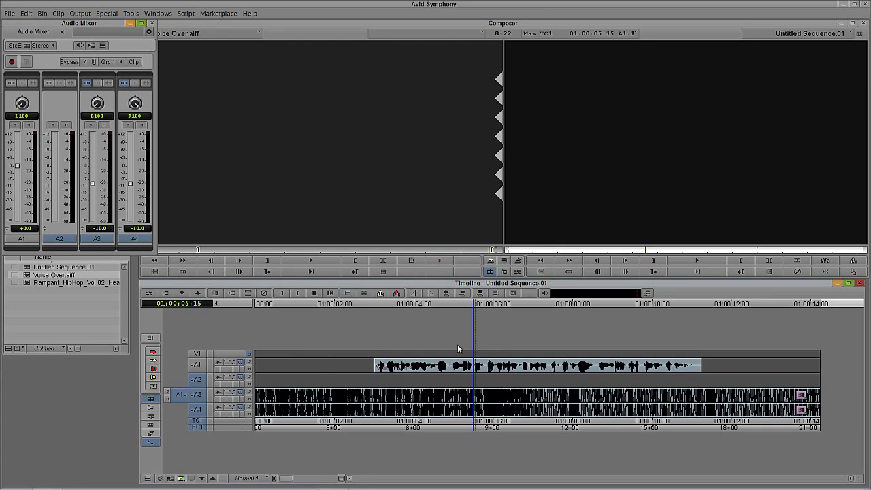
pyautogui.click(23, 118)
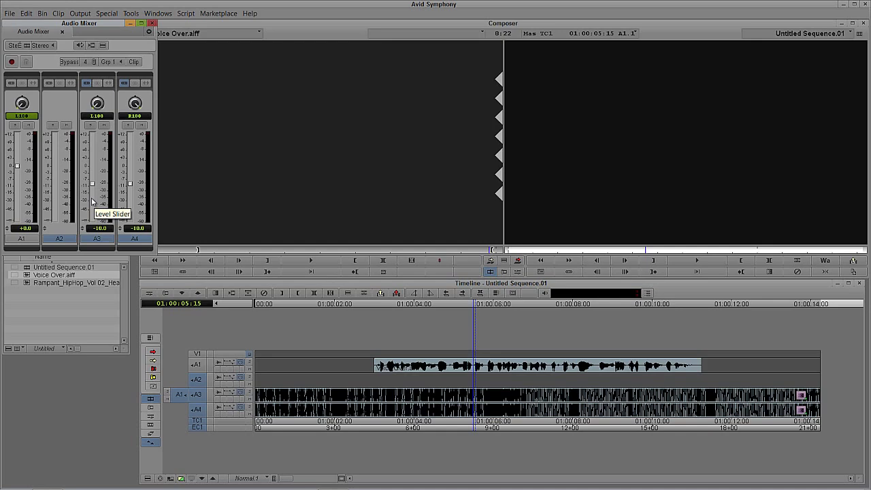
pyautogui.write('0')
pyautogui.press('Return')
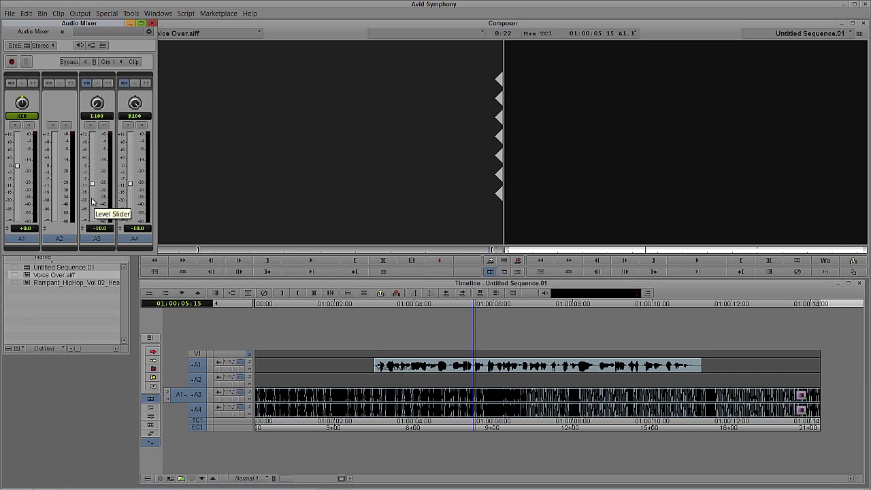
# Solo track A1 and play back the voice-over from its start.
pyautogui.click(250, 362)
pyautogui.click(380, 387)
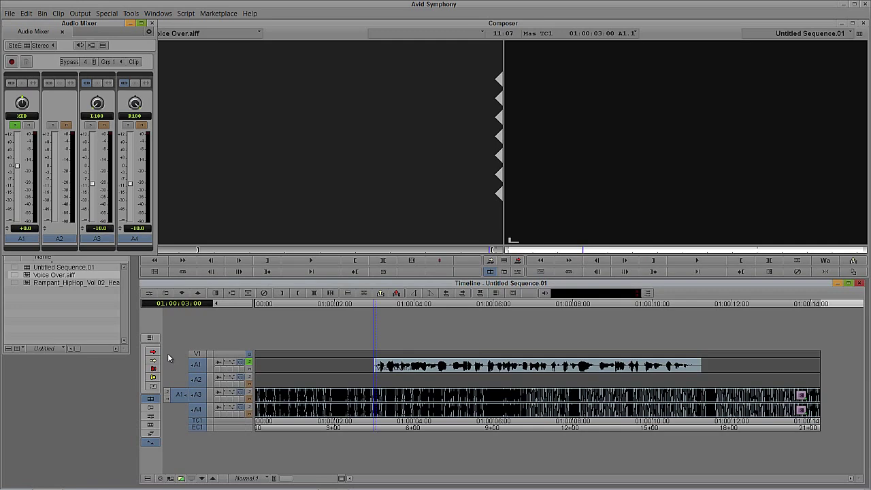
pyautogui.press('space')
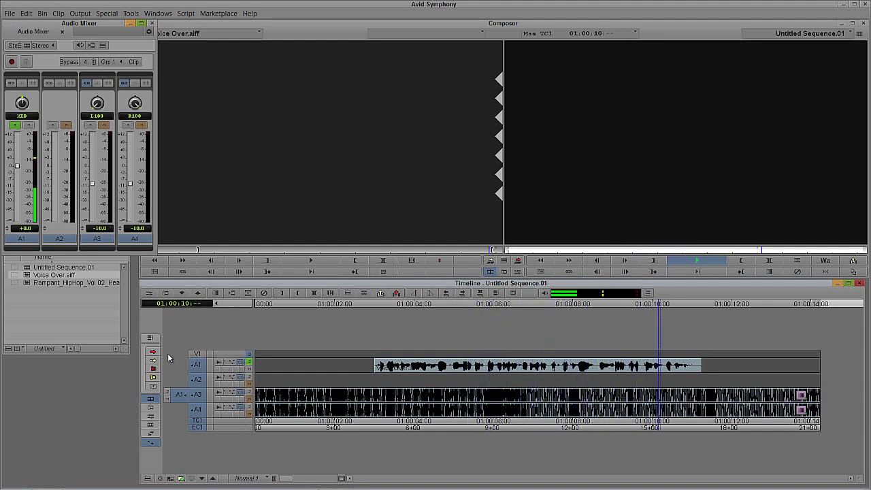
pyautogui.press('space')
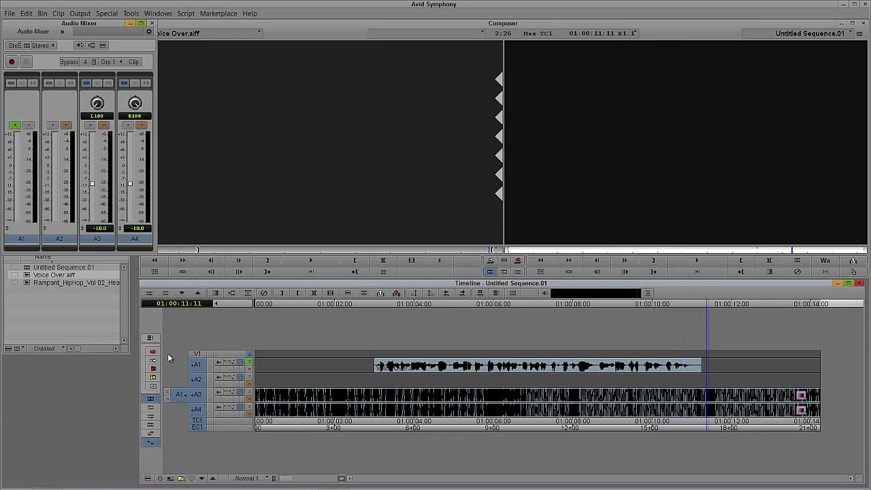
# Raise A1's volume to +3.0 dB and close the Audio Mixer.
pyautogui.click(444, 373)
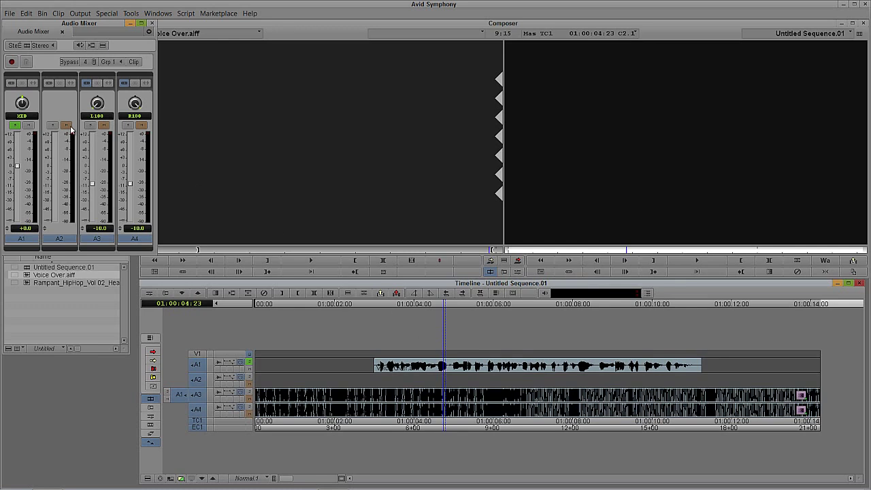
pyautogui.click(26, 235)
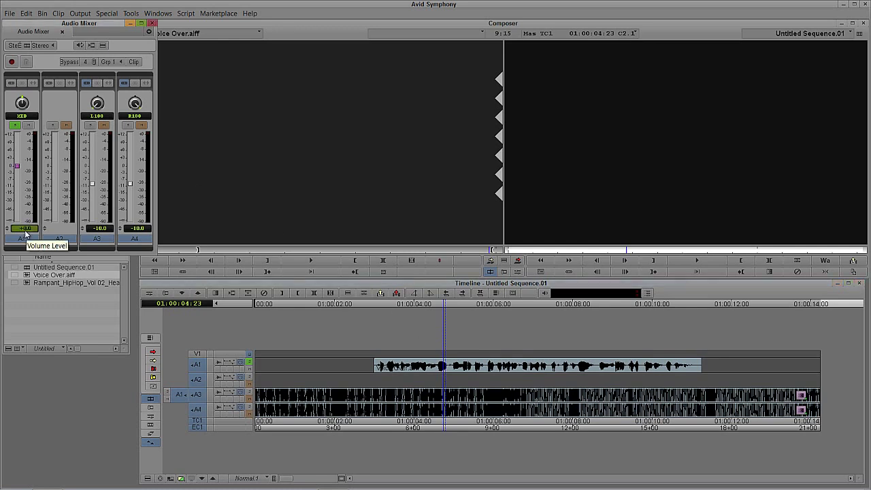
pyautogui.scroll(3, 26, 235)
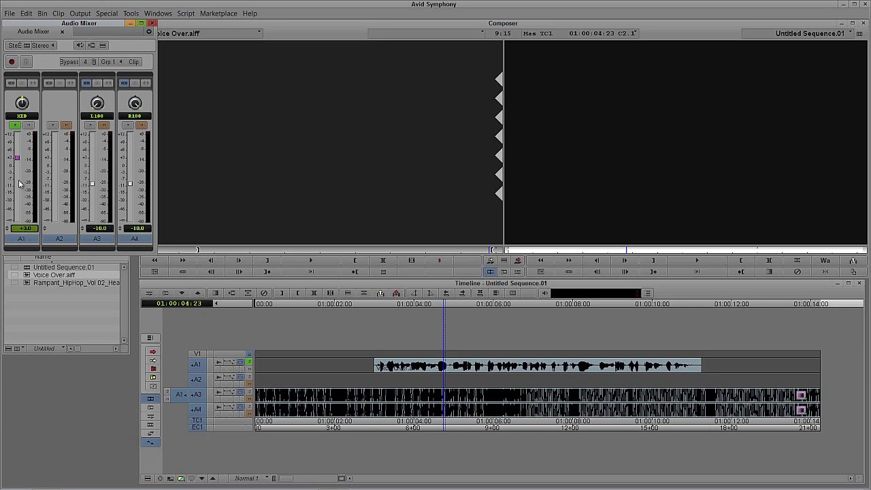
pyautogui.click(152, 23)
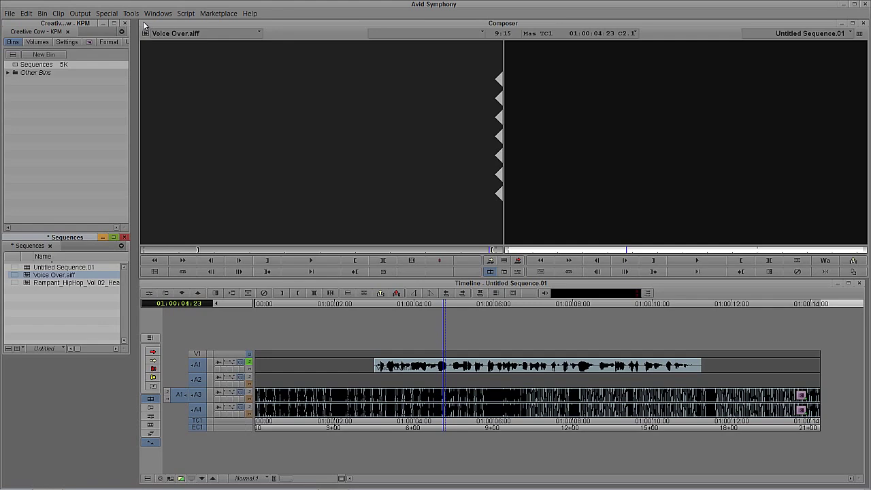
pyautogui.click(56, 150)
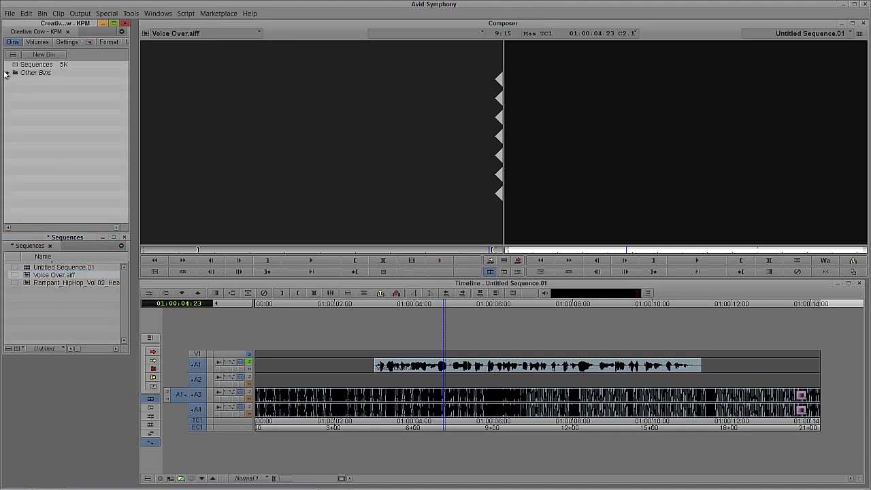
# Open the Motocross bin, load 000944_VTXHD.mov, and mark IN on the two riders jumping.
pyautogui.click(7, 72)
pyautogui.doubleClick(42, 89)
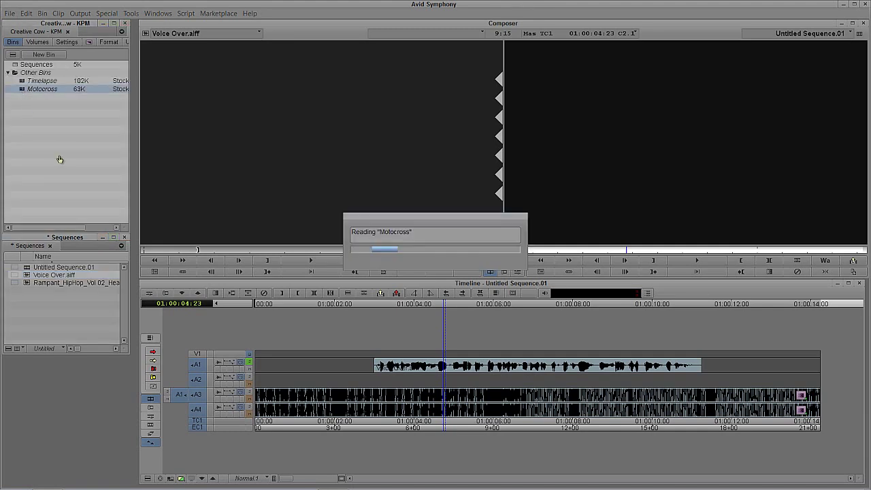
pyautogui.moveTo(39, 347); pyautogui.dragTo(233, 195)
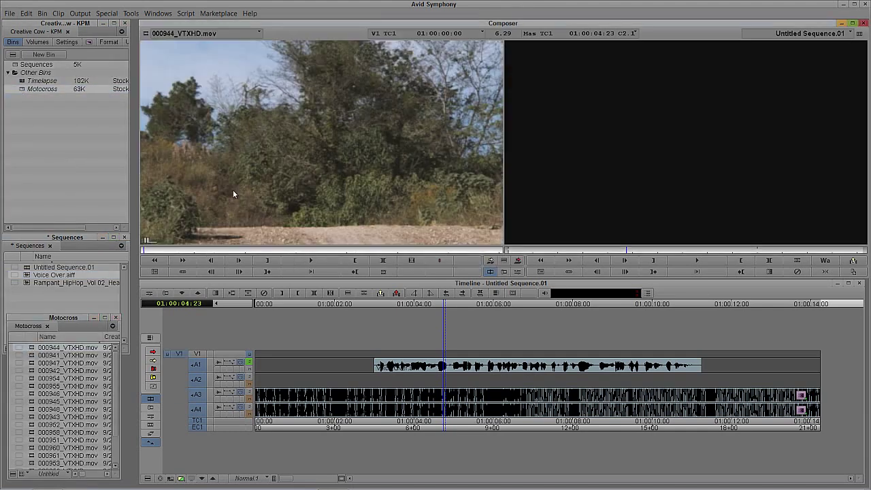
pyautogui.click(225, 252)
pyautogui.moveTo(226, 252); pyautogui.dragTo(349, 256)
pyautogui.click(349, 257)
# Edit 000944_VTXHD.mov onto V1 at the sequence start.
pyautogui.moveTo(269, 386); pyautogui.dragTo(257, 388)
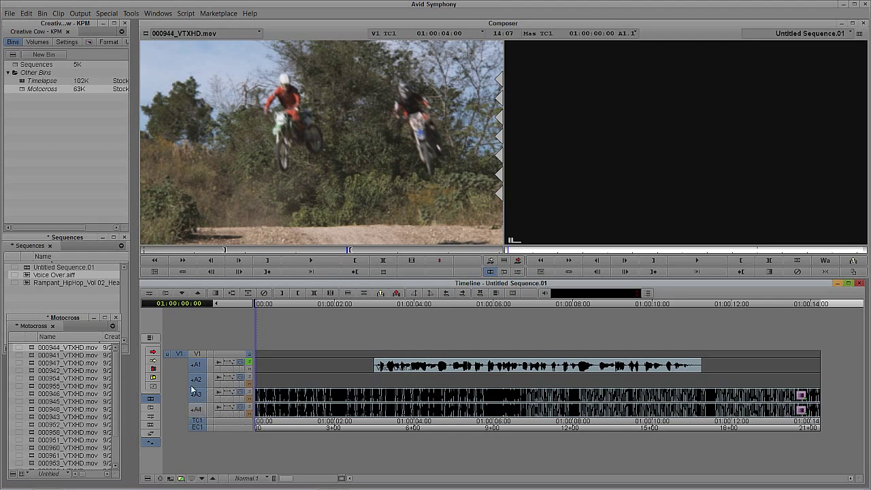
pyautogui.click(192, 376)
pyautogui.press('o')
pyautogui.press('b')
# Load 000941_VTXHD.mov and edit it onto V1 right after 000944.
pyautogui.click(30, 356)
pyautogui.doubleClick(30, 357)
pyautogui.press('b')
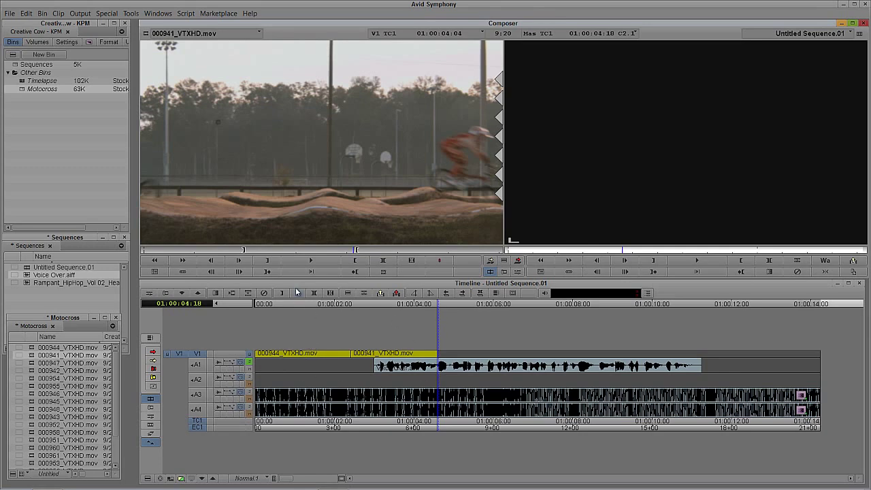
# Set the project type to 720p/23.976 in the Format settings.
pyautogui.click(108, 42)
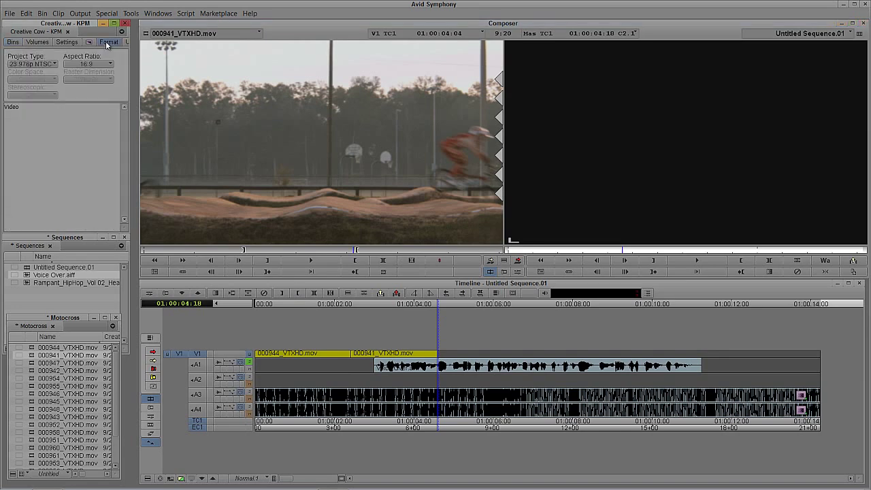
pyautogui.click(48, 64)
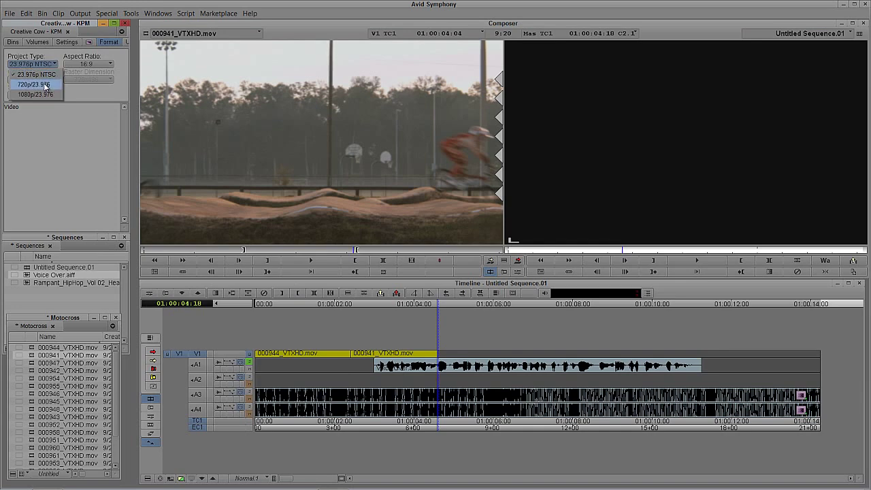
pyautogui.click(45, 85)
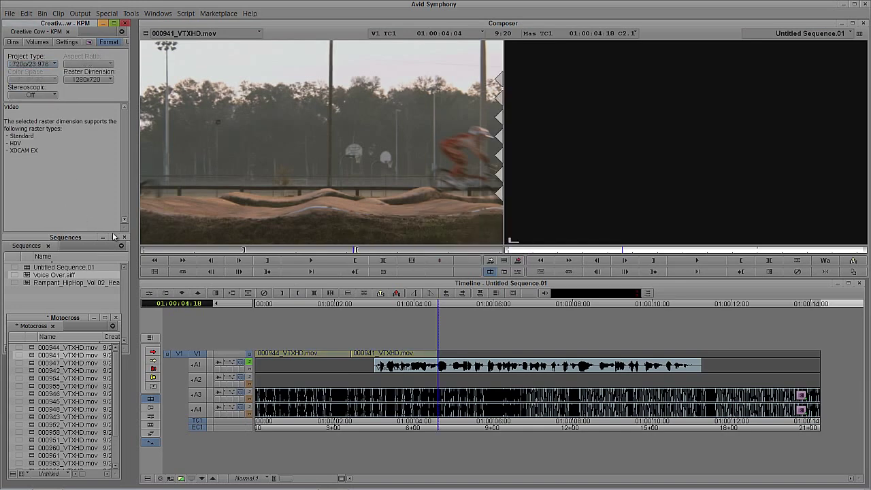
pyautogui.moveTo(376, 364); pyautogui.dragTo(428, 360)
# Edit clips 000947 and 000942 onto V1 in order after 000941.
pyautogui.doubleClick(58, 363)
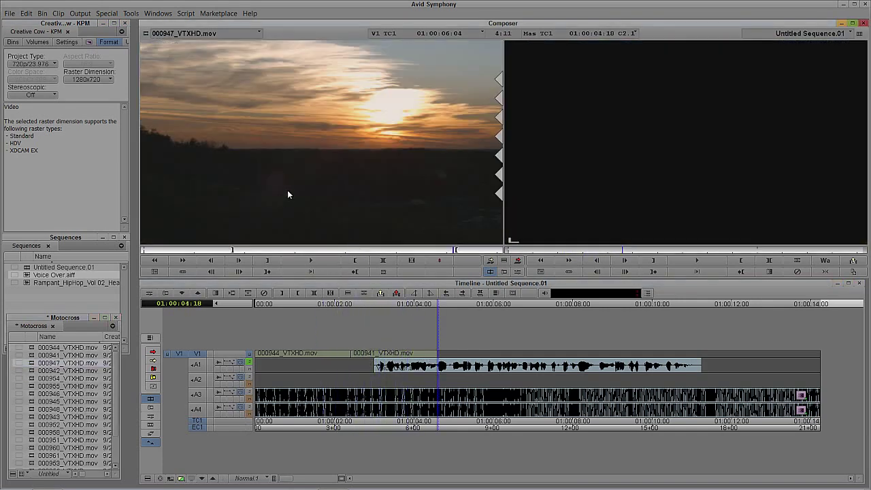
pyautogui.press('v')
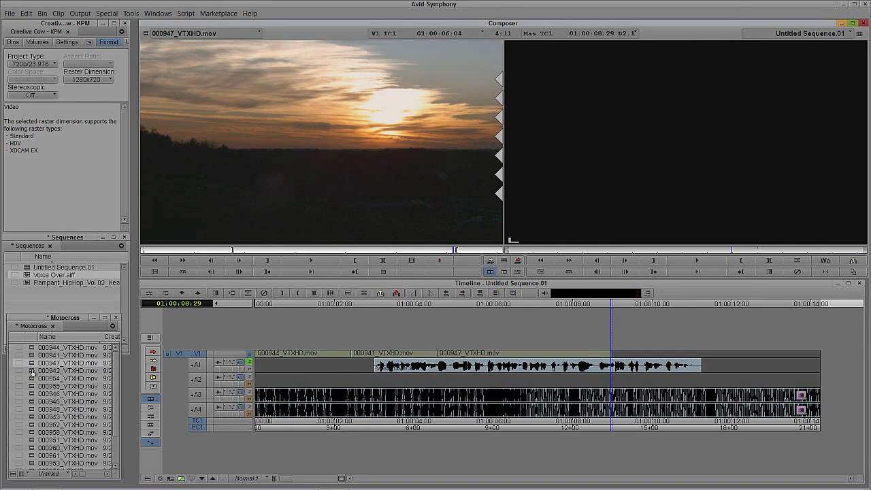
pyautogui.doubleClick(55, 370)
pyautogui.click(635, 399)
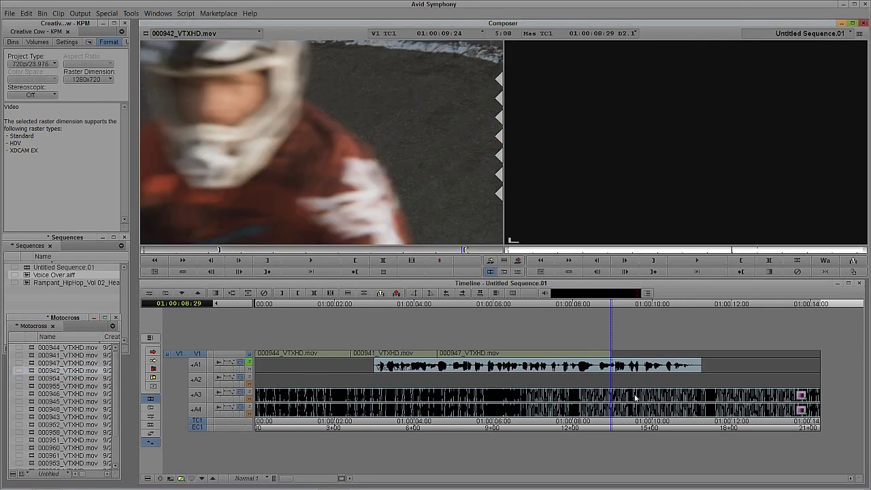
pyautogui.press('v')
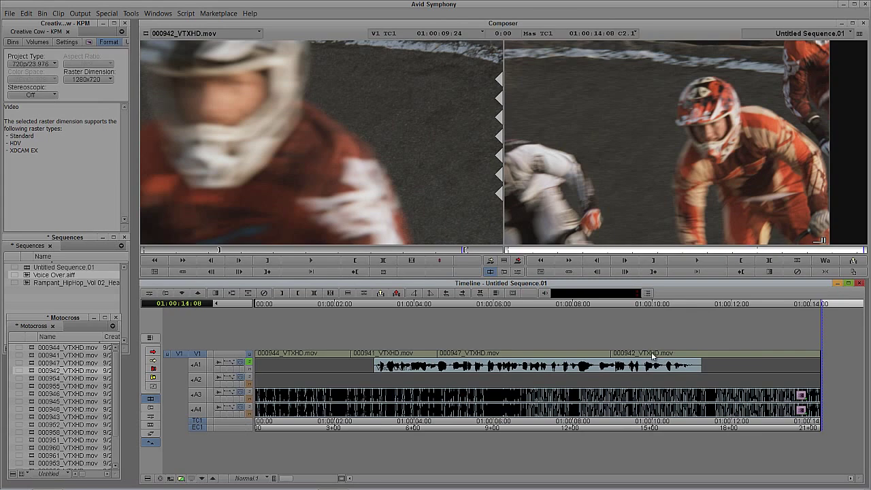
pyautogui.moveTo(652, 355); pyautogui.dragTo(396, 360)
# Add 12-frame dissolves centred on cut to all V1 cuts.
pyautogui.moveTo(501, 366); pyautogui.dragTo(637, 369)
pyautogui.press('\\')
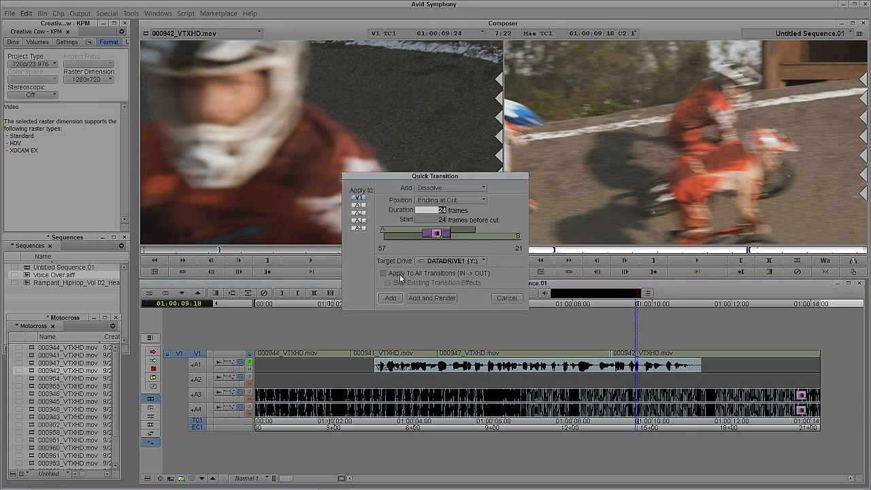
pyautogui.click(401, 275)
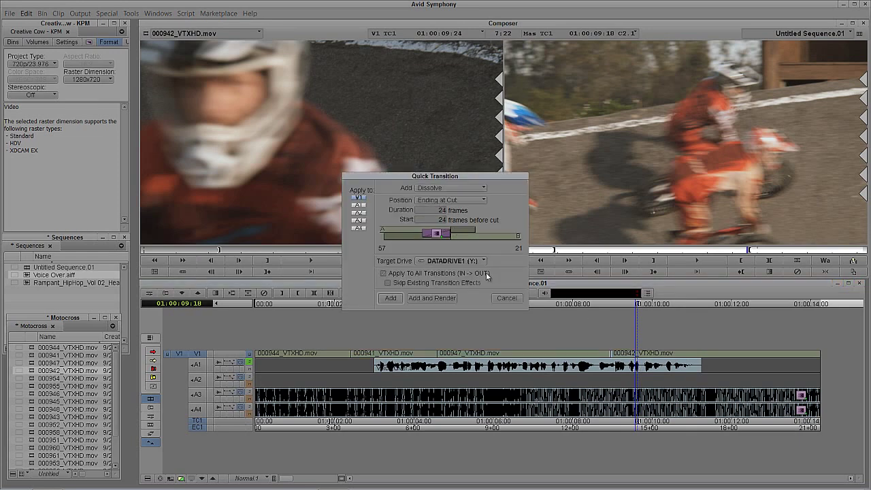
pyautogui.write('12')
pyautogui.click(449, 200)
pyautogui.click(443, 210)
pyautogui.click(400, 299)
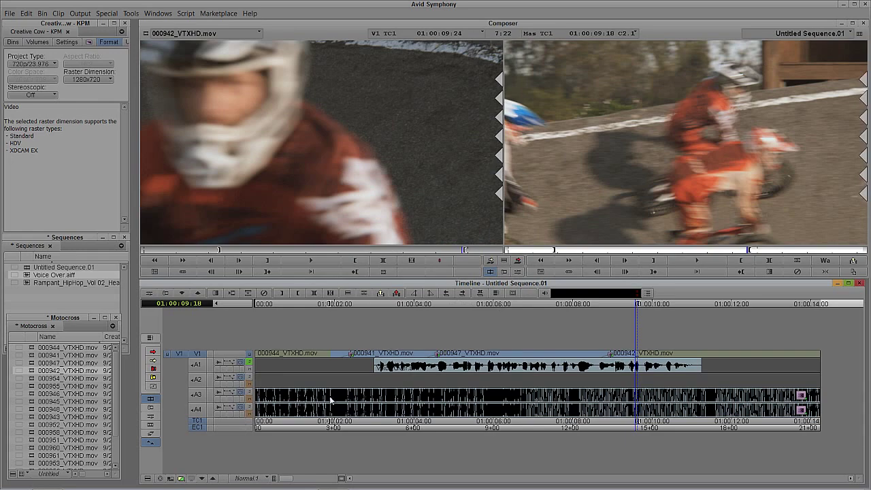
# Add a transition at the very start of the sequence.
pyautogui.press('Home')
pyautogui.press('\\')
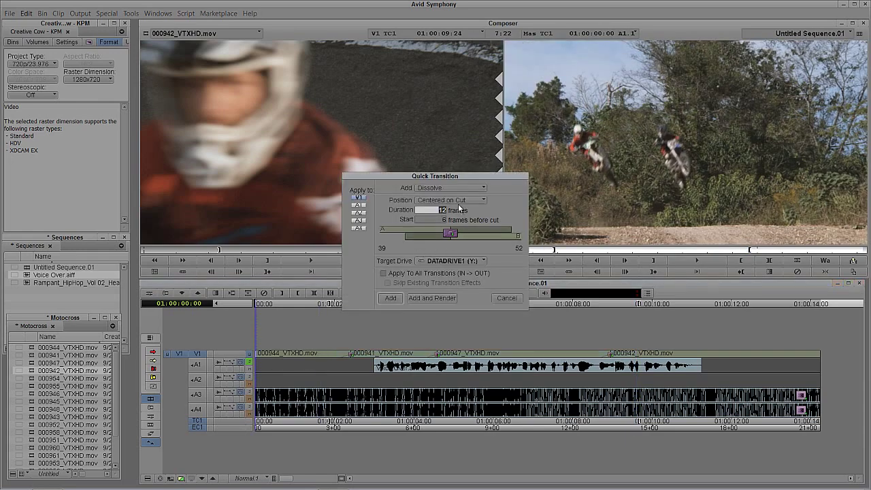
pyautogui.click(460, 200)
pyautogui.click(449, 225)
pyautogui.click(390, 297)
# Add a transition ending at cut at the sequence end.
pyautogui.click(769, 380)
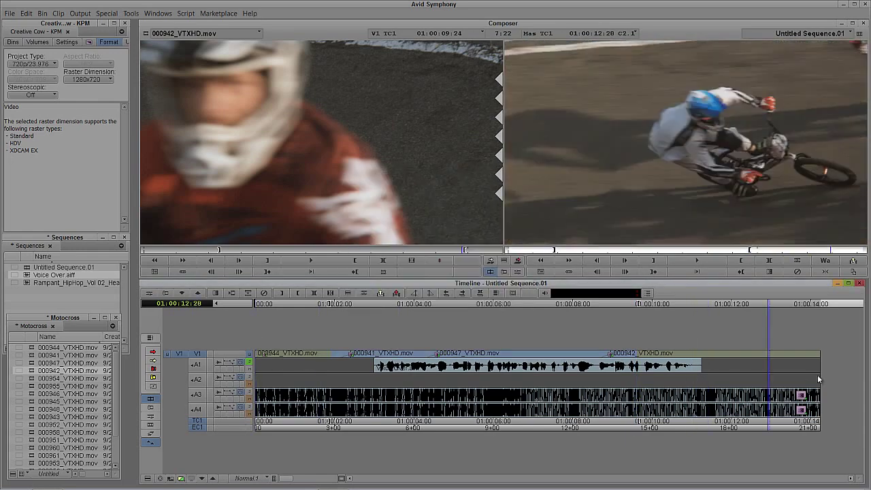
pyautogui.click(837, 379)
pyautogui.press('\\')
pyautogui.click(459, 200)
pyautogui.click(455, 214)
pyautogui.click(391, 298)
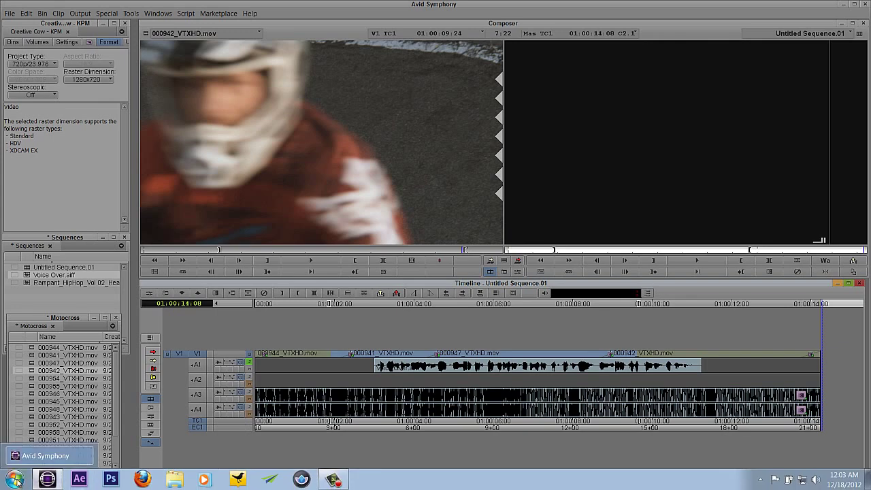
pyautogui.click(24, 481)
# Launch Adobe Audition CS6 and check File > Import's supported file types, then cancel.
pyautogui.click(53, 421)
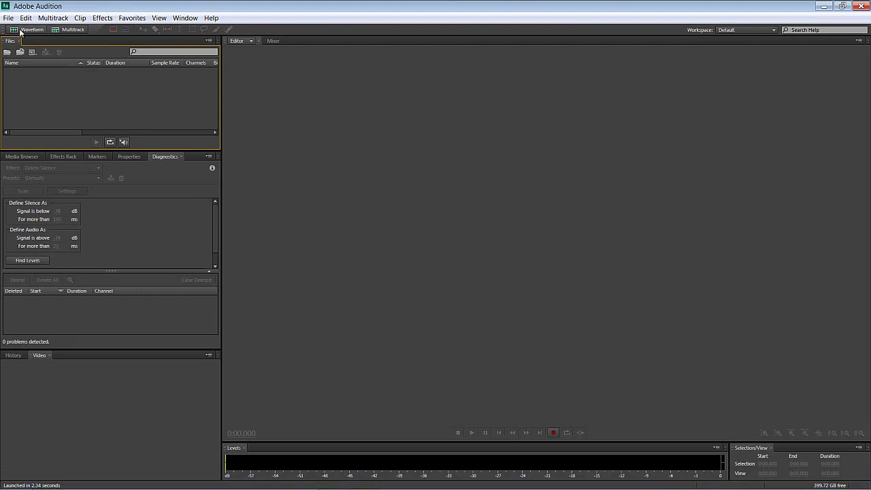
pyautogui.click(9, 20)
pyautogui.moveTo(38, 197)
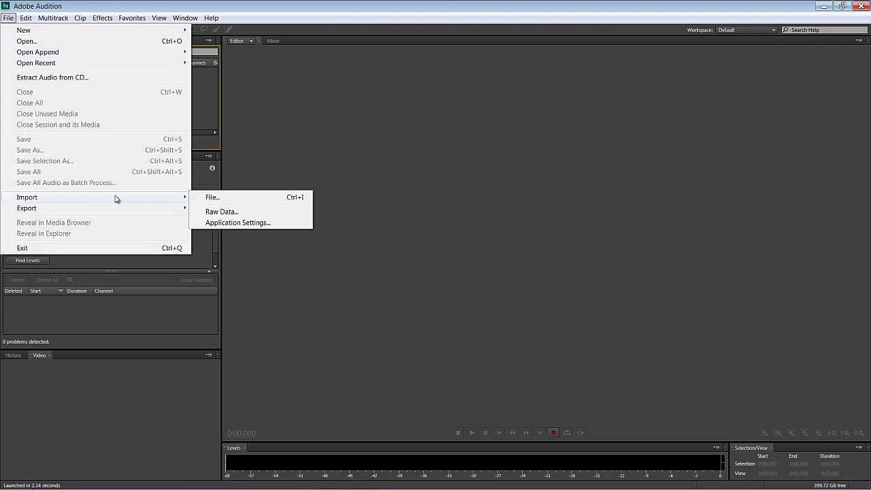
pyautogui.click(206, 197)
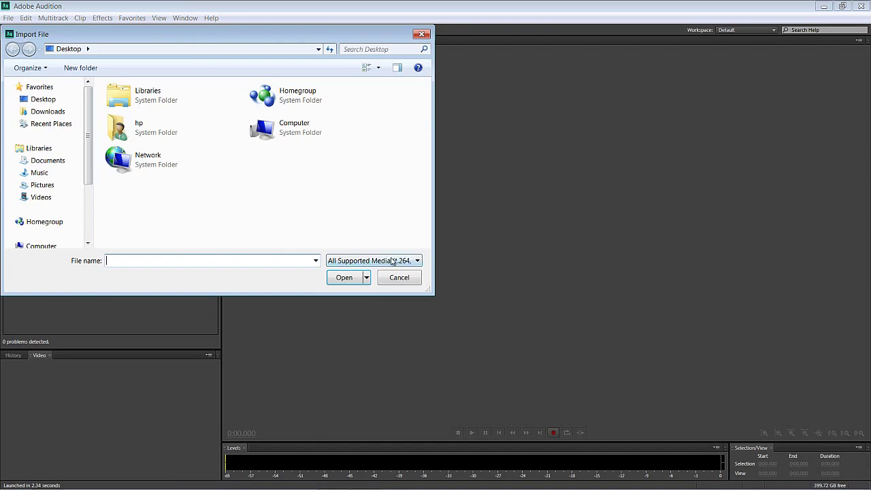
pyautogui.click(416, 261)
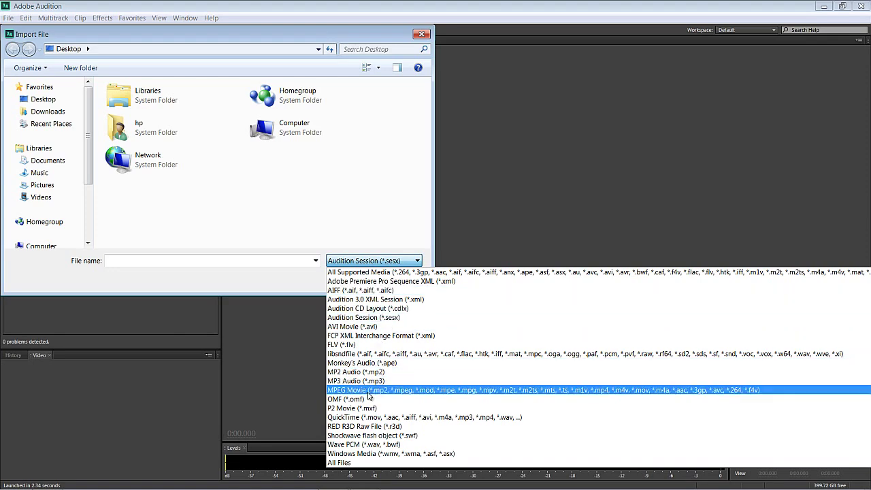
pyautogui.click(507, 233)
pyautogui.click(417, 275)
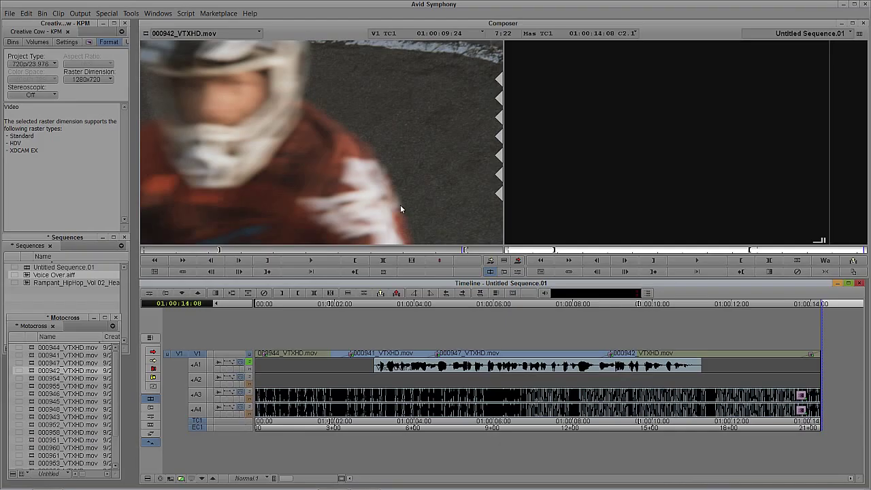
# Switch the project type to 23.976p NTSC and select tracks A1 and A2.
pyautogui.click(395, 368)
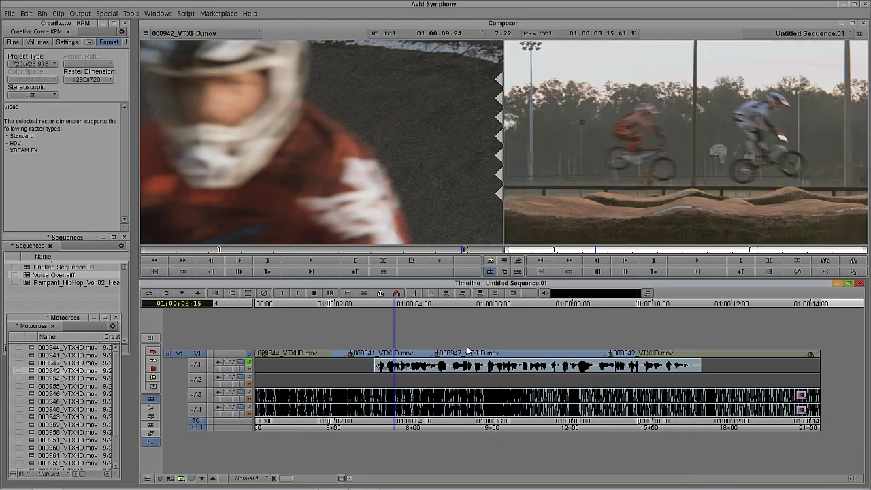
pyautogui.click(13, 41)
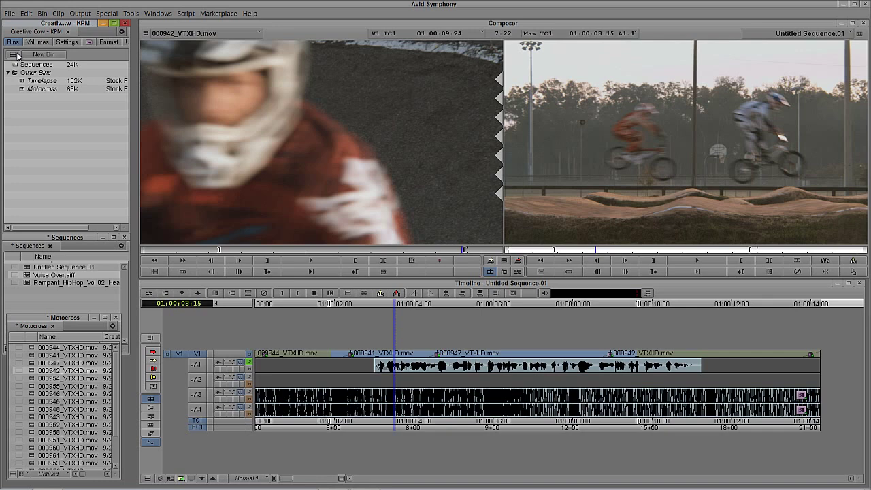
pyautogui.click(109, 42)
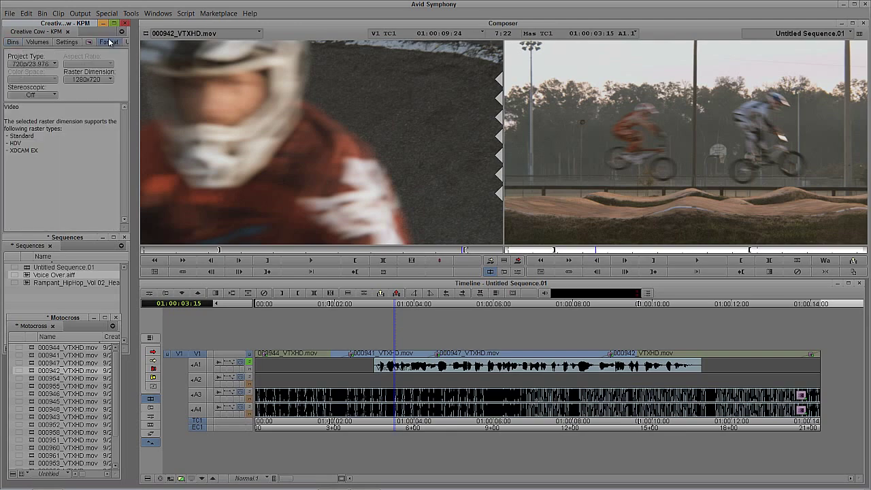
pyautogui.click(35, 63)
pyautogui.click(35, 71)
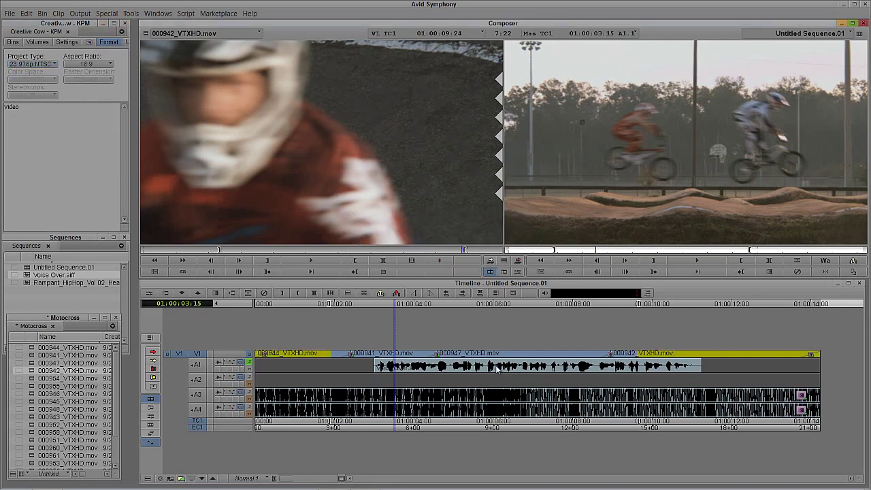
pyautogui.click(471, 371)
pyautogui.moveTo(198, 410); pyautogui.dragTo(198, 365)
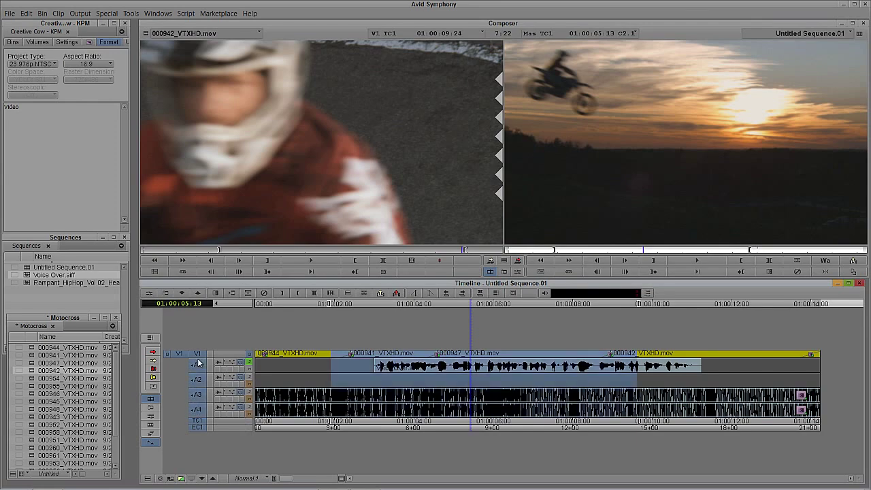
# Mark the whole sequence and start an export from the record monitor.
pyautogui.press('t')
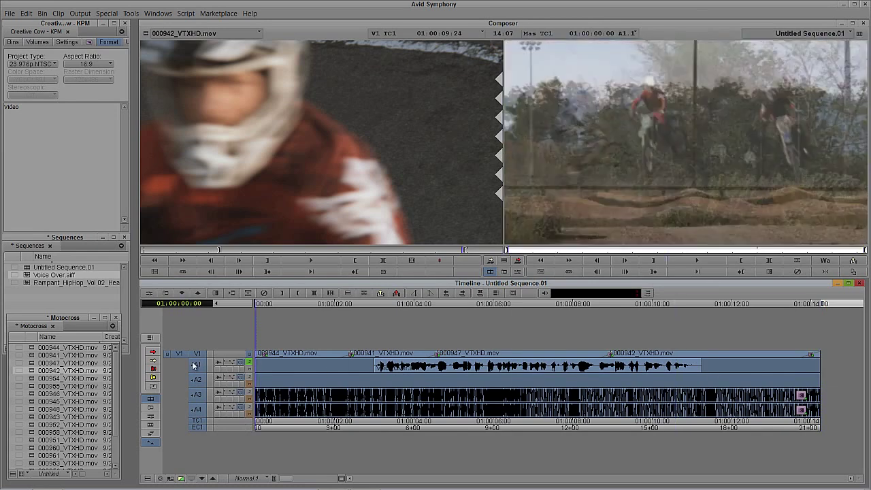
pyautogui.press('Home')
pyautogui.rightClick(636, 154)
pyautogui.click(569, 165)
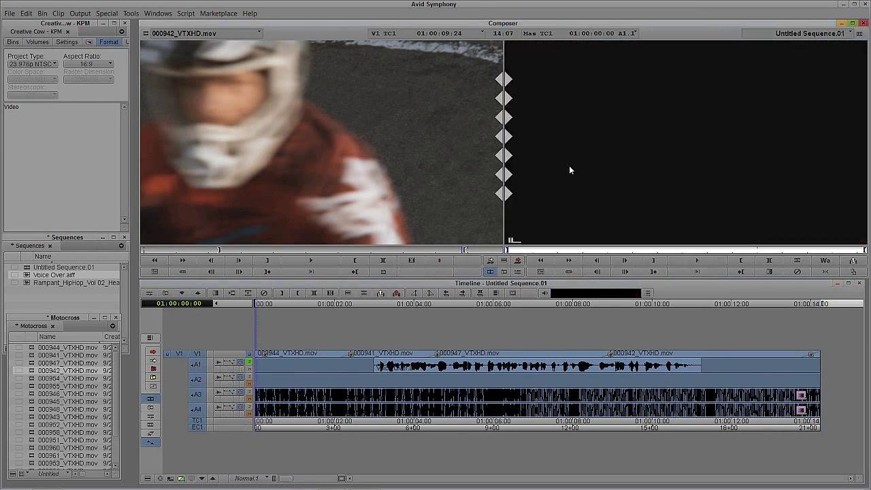
pyautogui.click(254, 359)
pyautogui.rightClick(595, 136)
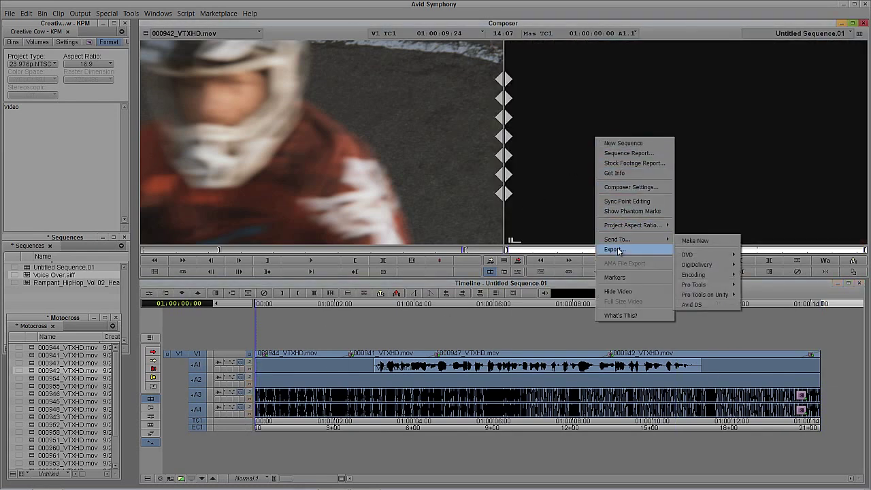
pyautogui.click(617, 249)
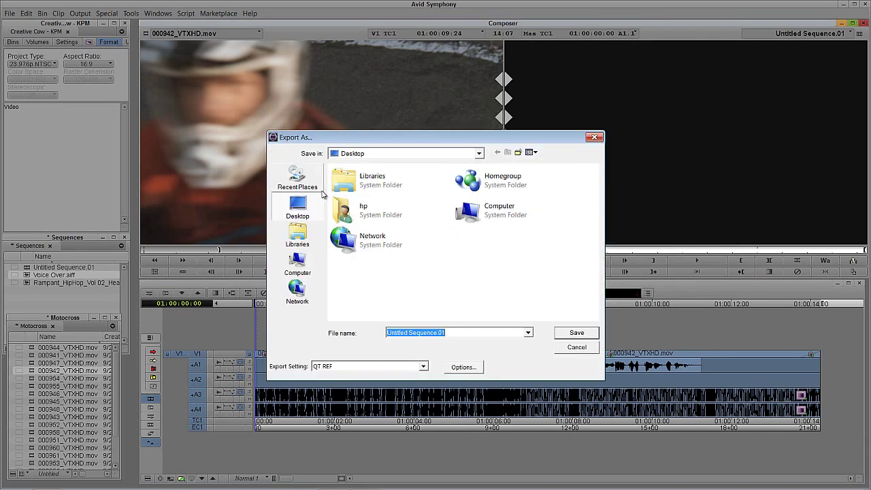
# Create a new Desktop folder named 'Audio Export for Post' and open it.
pyautogui.rightClick(420, 273)
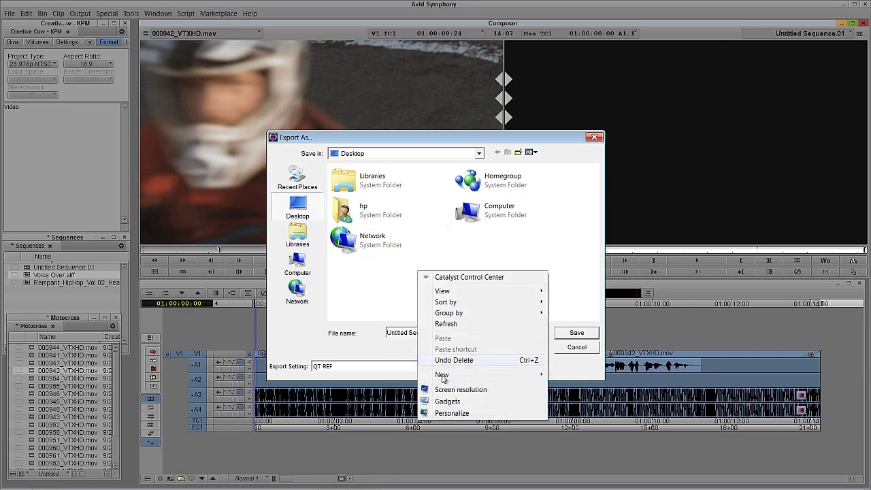
pyautogui.moveTo(449, 376)
pyautogui.click(578, 376)
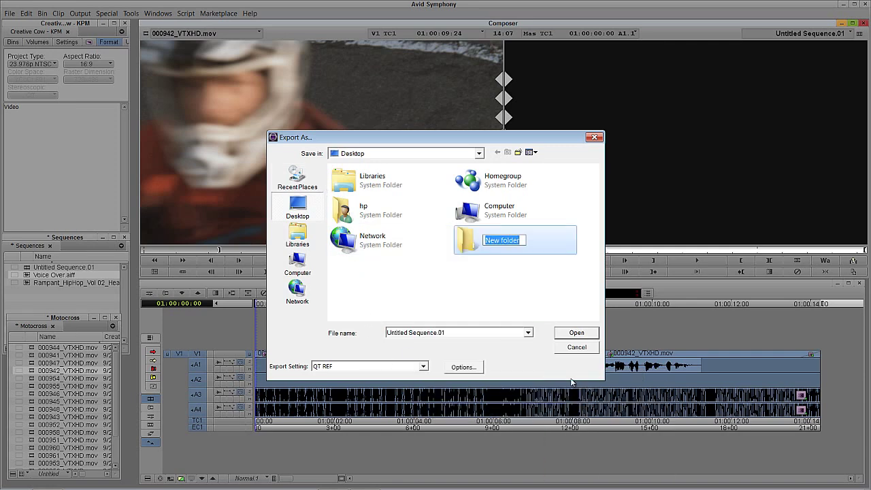
pyautogui.write('Audio Expor')
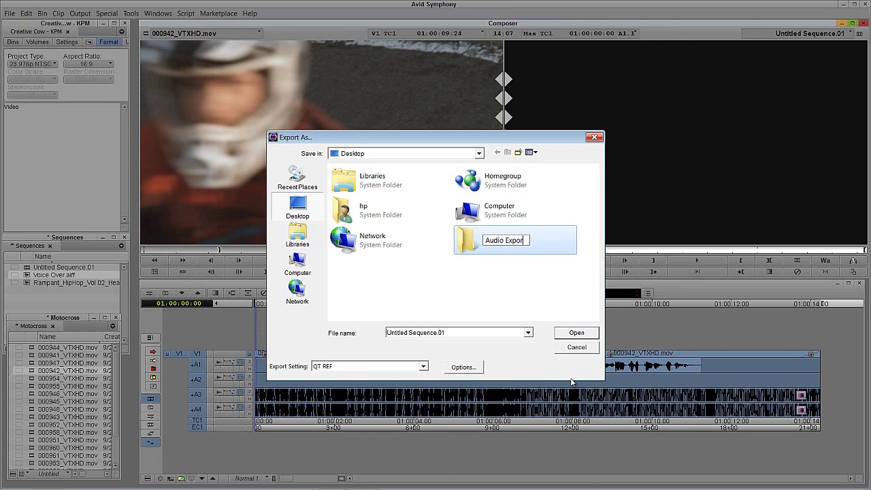
pyautogui.write('t for Post')
pyautogui.press('Return')
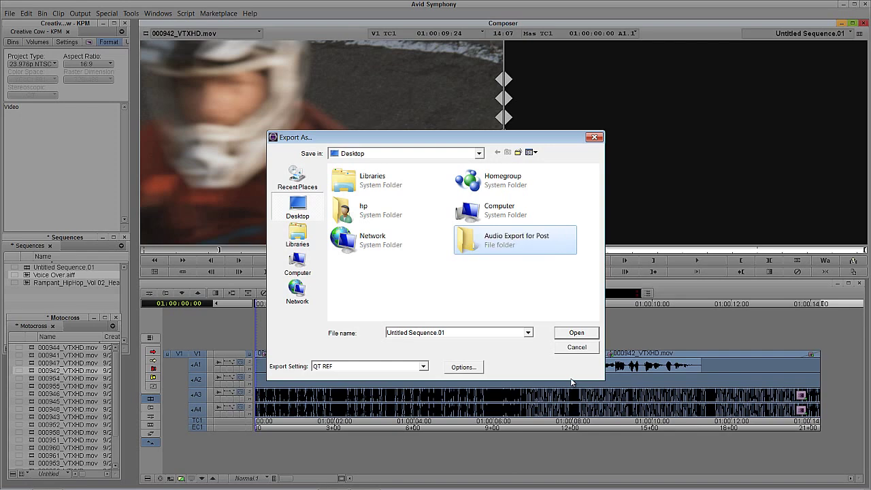
pyautogui.doubleClick(486, 245)
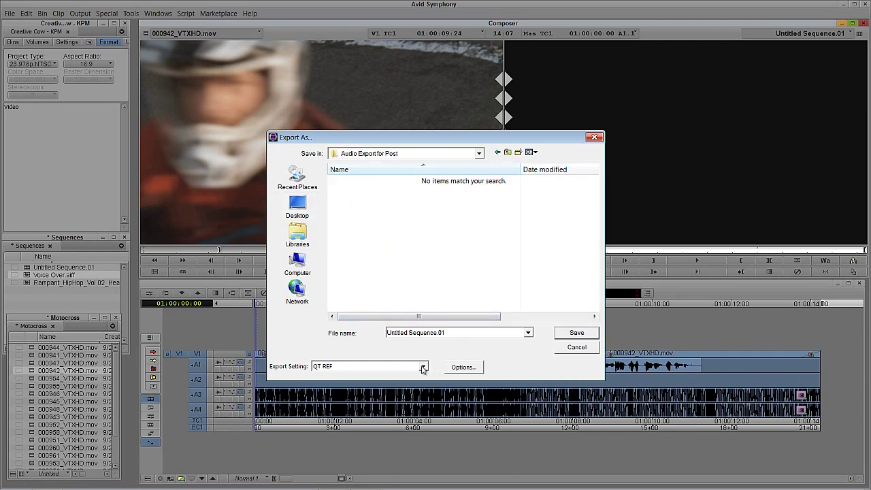
# Set the export to OMF 2.0 with all audio tracks, consolidated media, 48-frame handles and embedded audio.
pyautogui.click(460, 370)
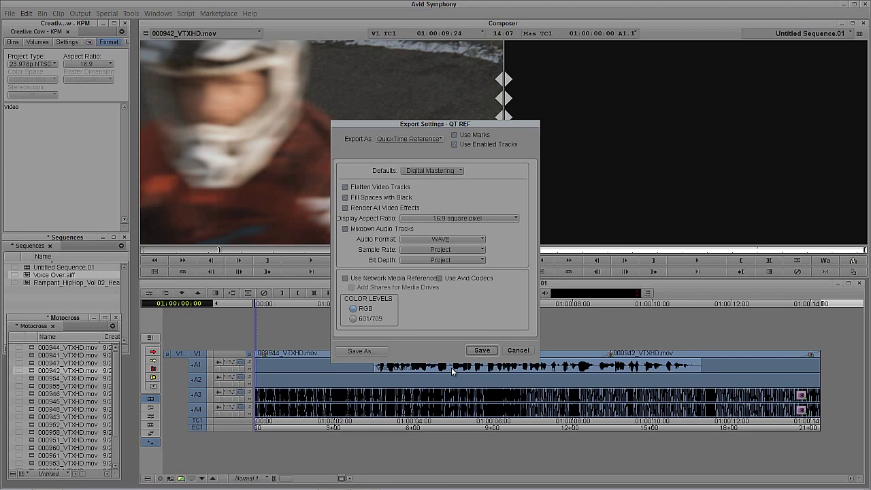
pyautogui.click(392, 139)
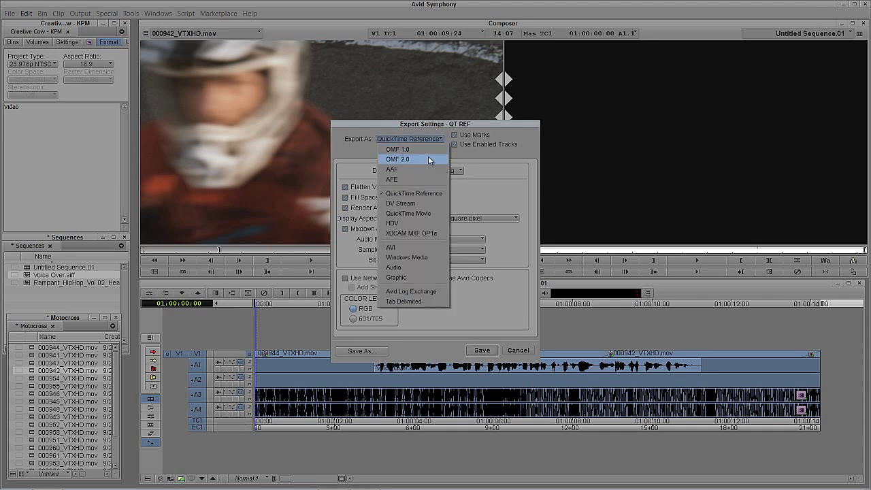
pyautogui.click(429, 159)
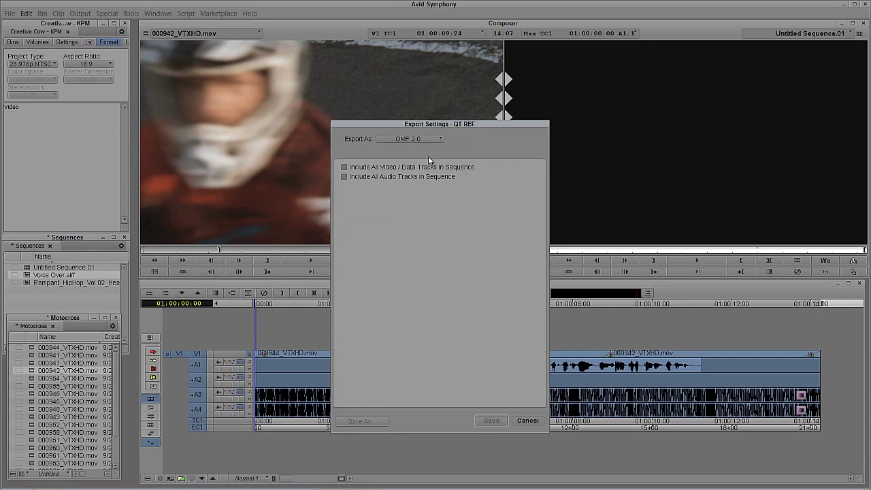
pyautogui.click(370, 177)
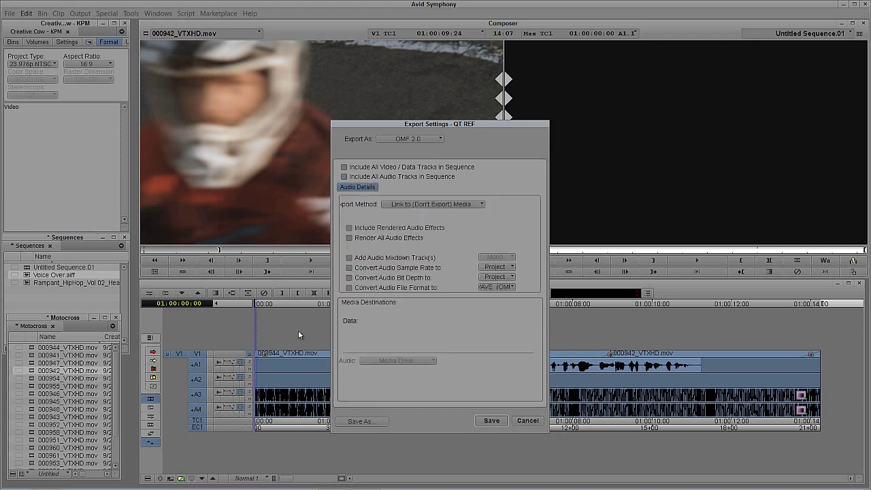
pyautogui.click(456, 204)
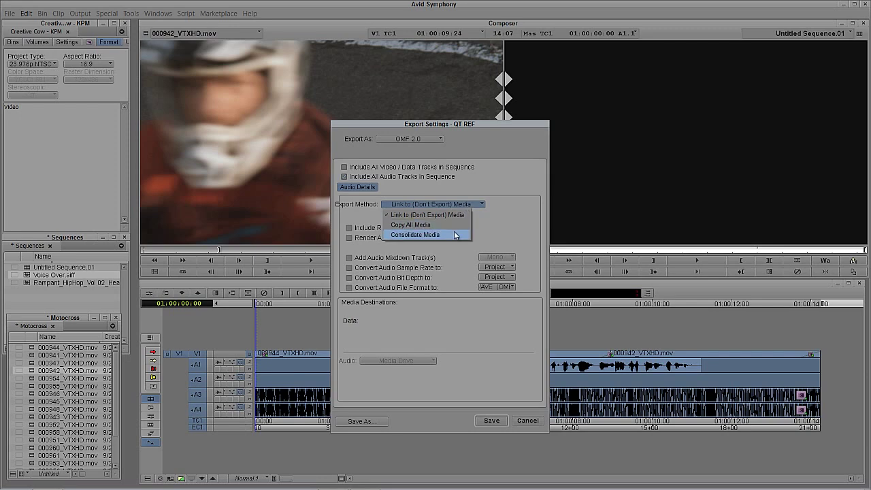
pyautogui.click(456, 235)
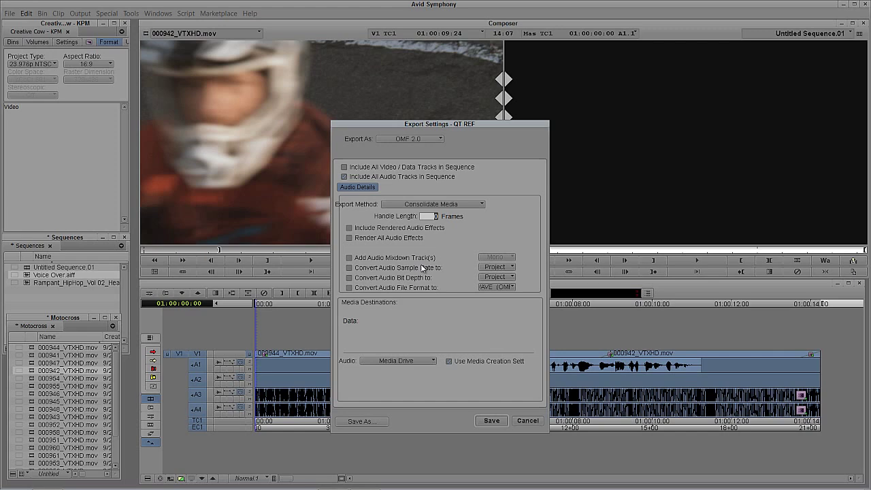
pyautogui.write('48')
pyautogui.click(399, 361)
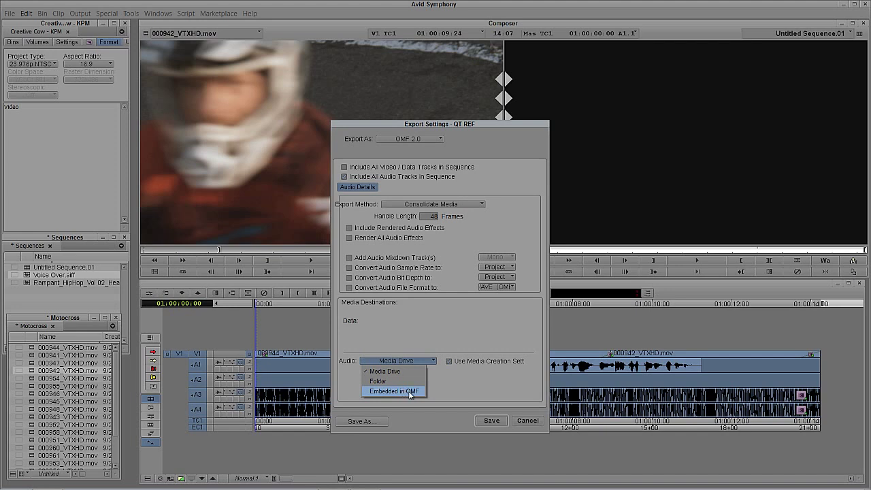
pyautogui.click(411, 392)
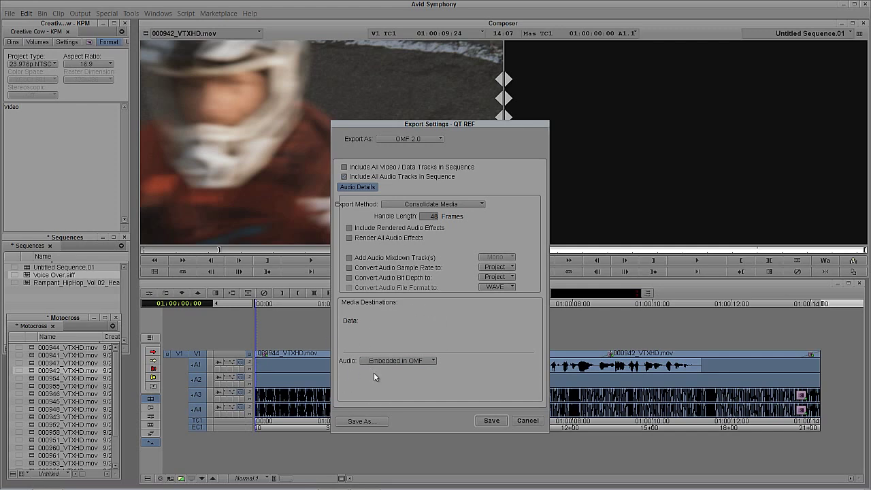
# Save these settings as the preset 'OMF Export for Audio Post' and cancel the export.
pyautogui.click(361, 422)
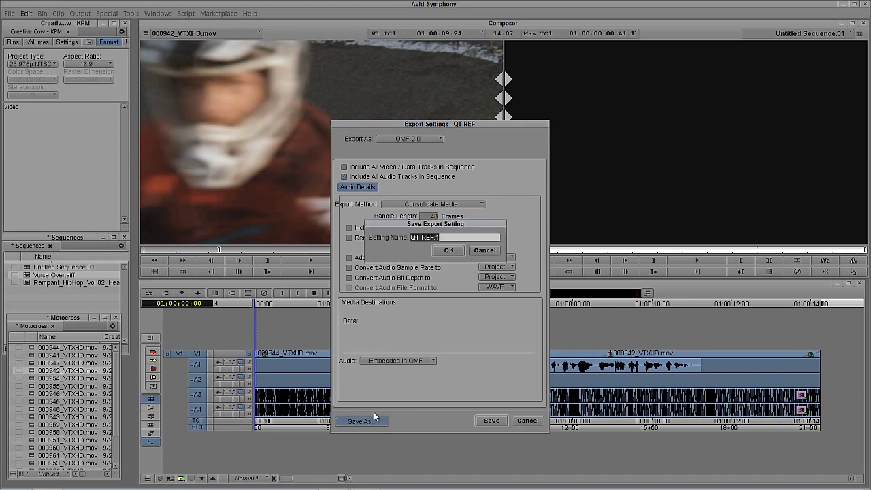
pyautogui.write('OMF Export for Aud')
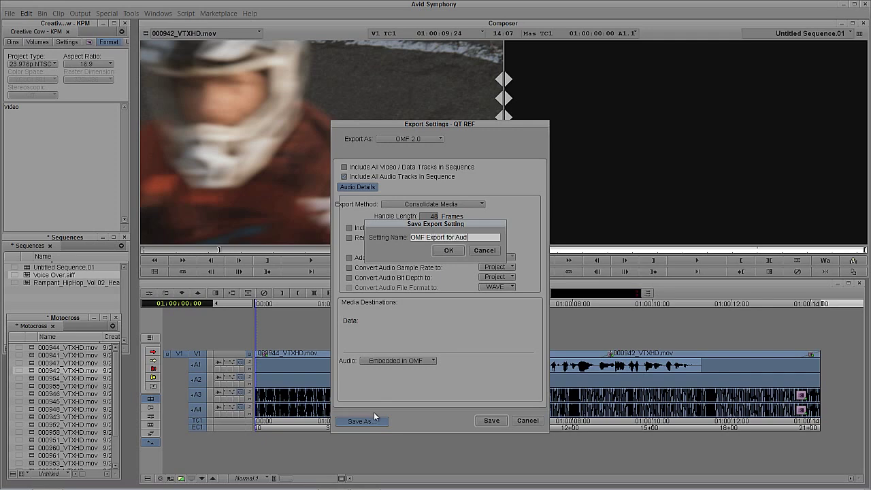
pyautogui.write('io POST')
pyautogui.press('BackSpace')
pyautogui.press('BackSpace')
pyautogui.press('BackSpace')
pyautogui.write('ost')
pyautogui.press('Return')
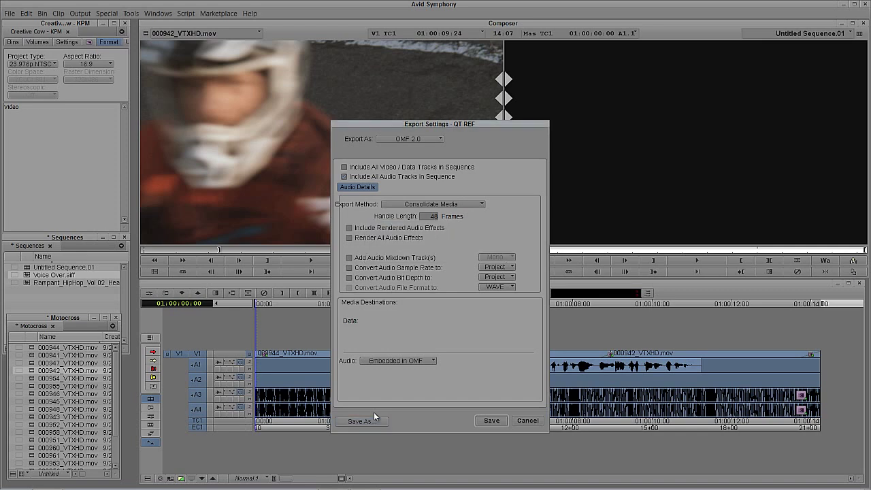
pyautogui.click(481, 421)
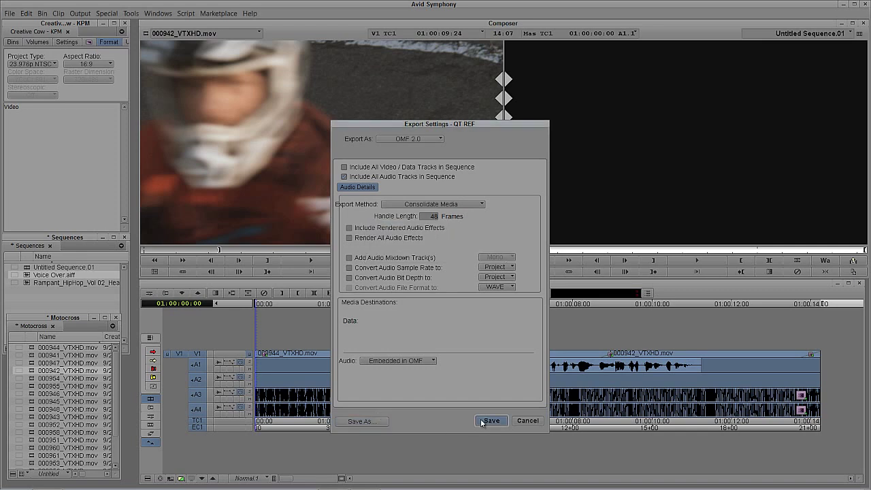
pyautogui.click(529, 421)
pyautogui.click(575, 347)
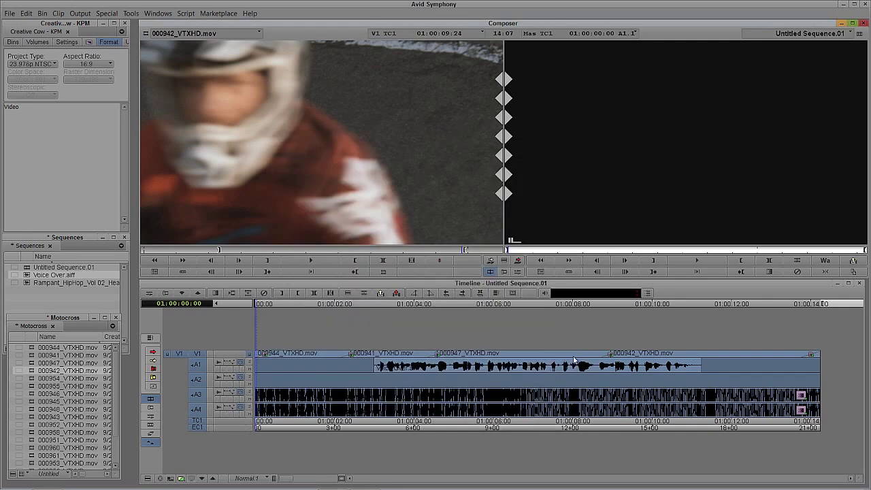
# Restart the export and switch it to a Custom QuickTime Movie, bringing up its format options.
pyautogui.rightClick(573, 145)
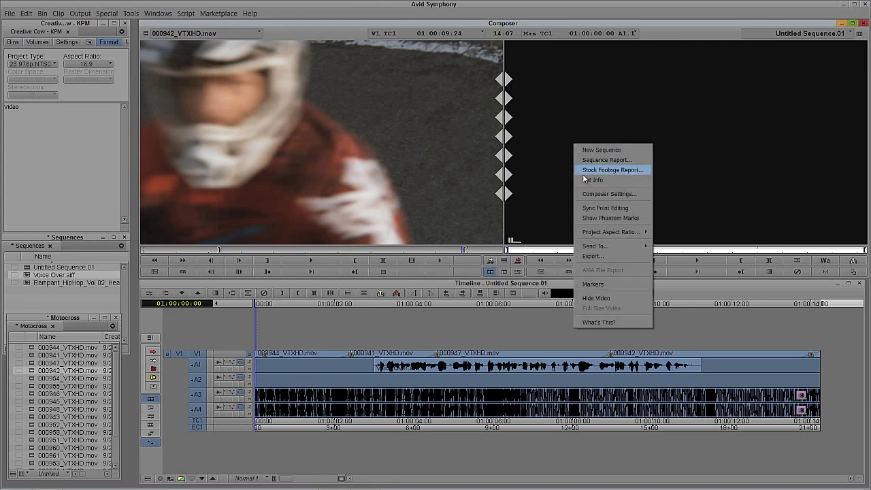
pyautogui.click(592, 256)
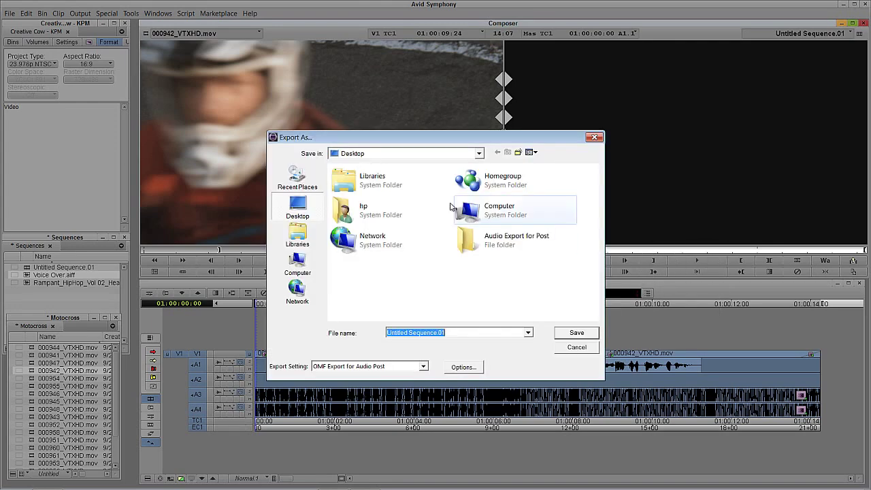
pyautogui.click(461, 368)
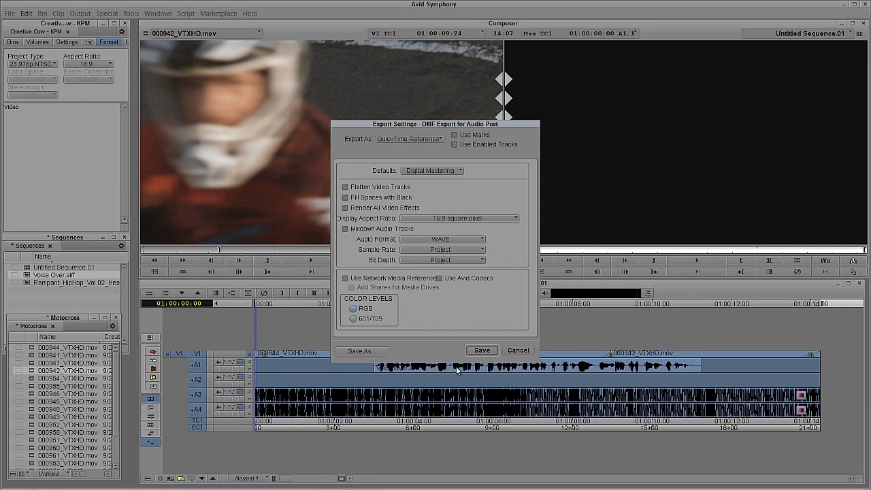
pyautogui.click(409, 138)
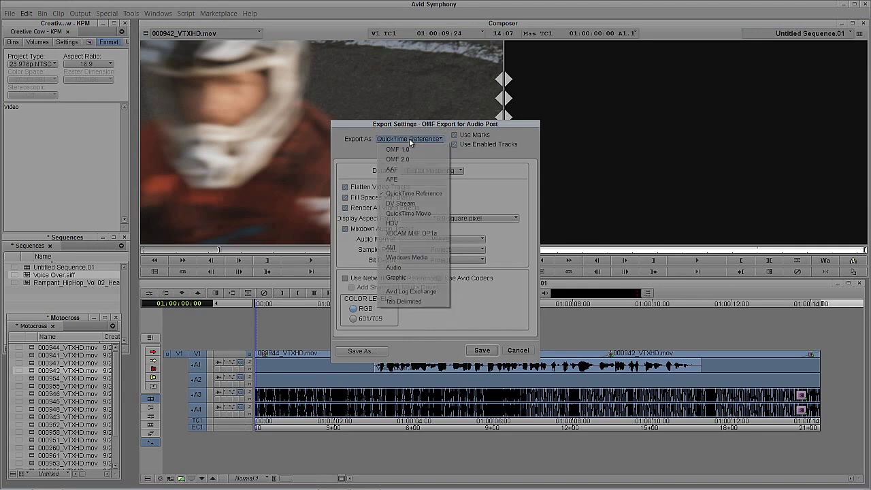
pyautogui.click(419, 212)
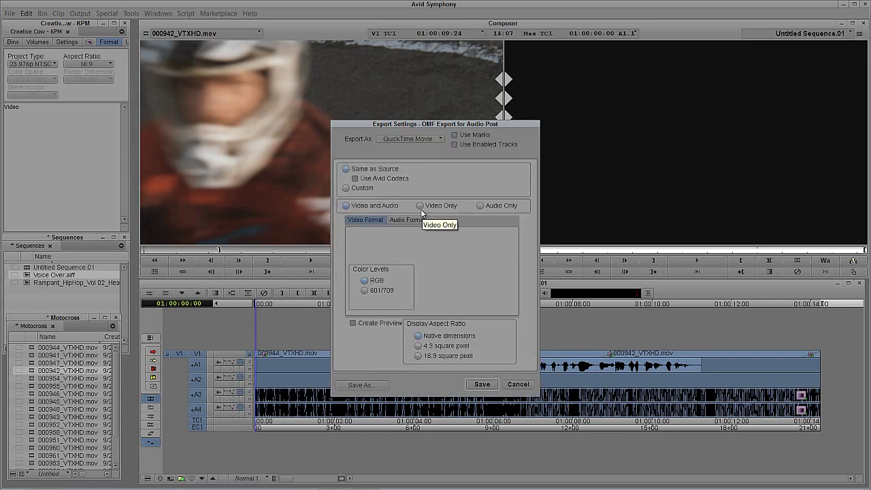
pyautogui.click(345, 188)
pyautogui.click(484, 175)
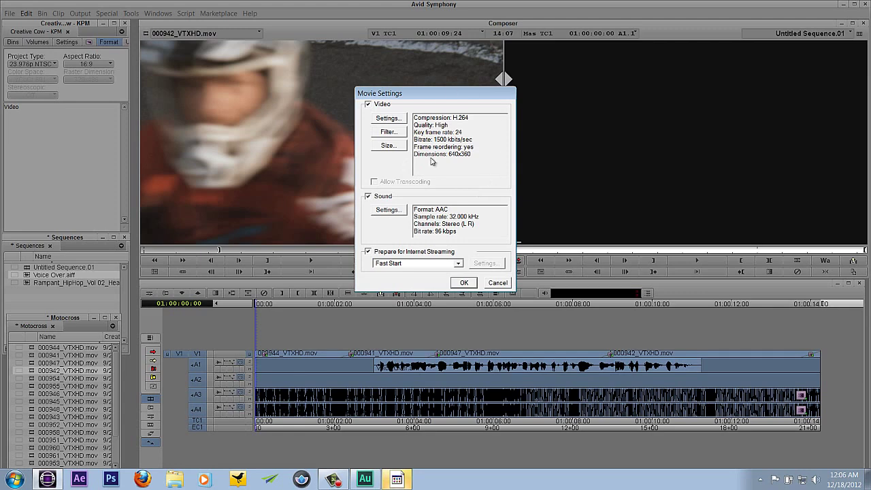
# Set the video compression to DV/DVCPRO - NTSC at Best quality with a 16:9 aspect ratio.
pyautogui.click(395, 122)
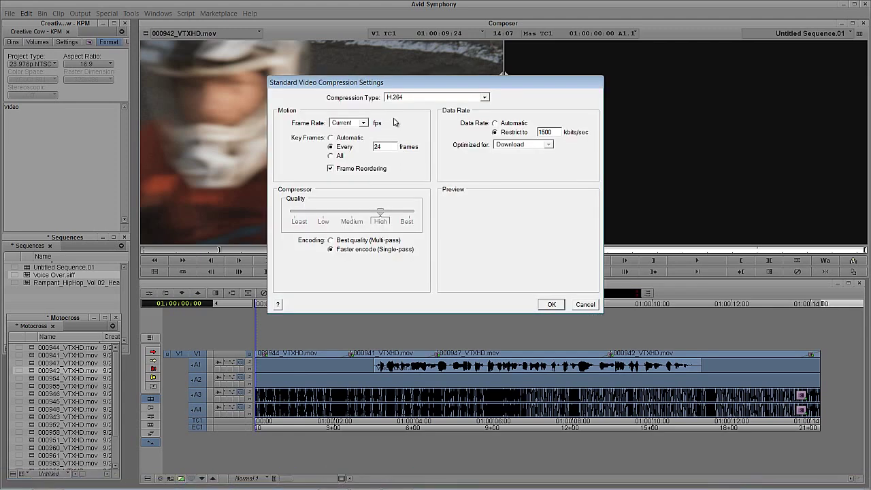
pyautogui.click(424, 99)
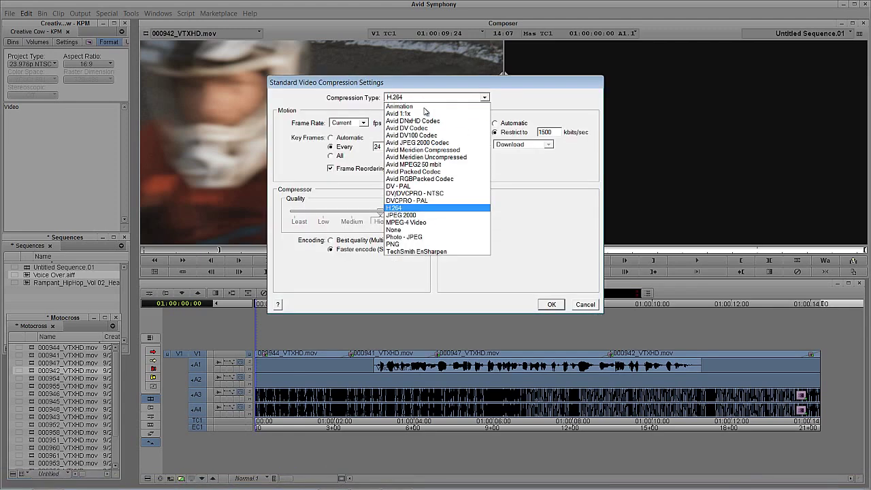
pyautogui.click(424, 193)
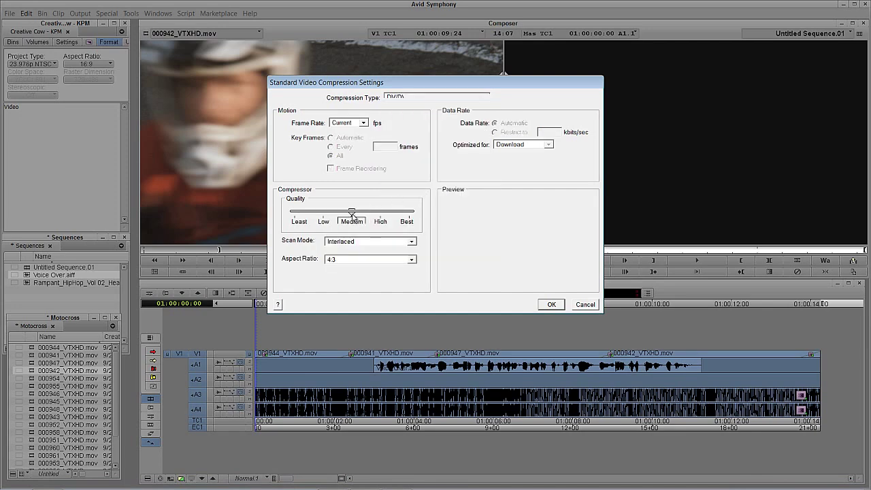
pyautogui.moveTo(351, 212); pyautogui.dragTo(409, 213)
pyautogui.click(373, 263)
pyautogui.click(378, 278)
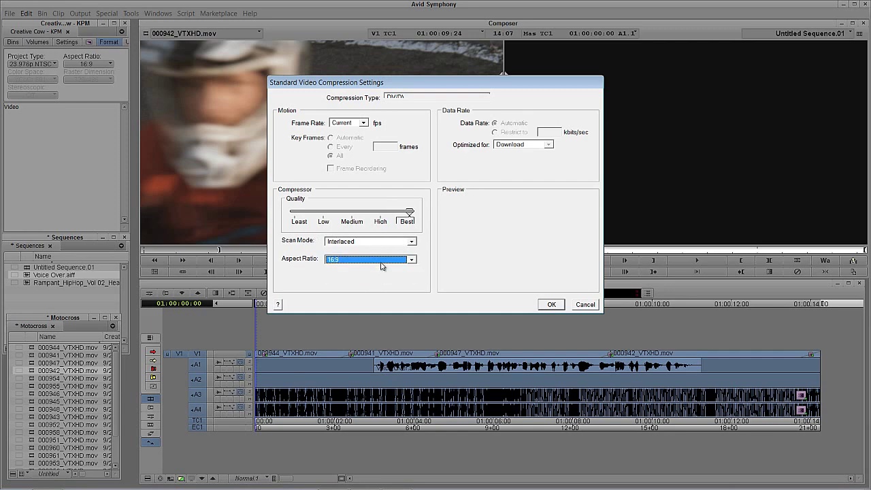
pyautogui.click(552, 305)
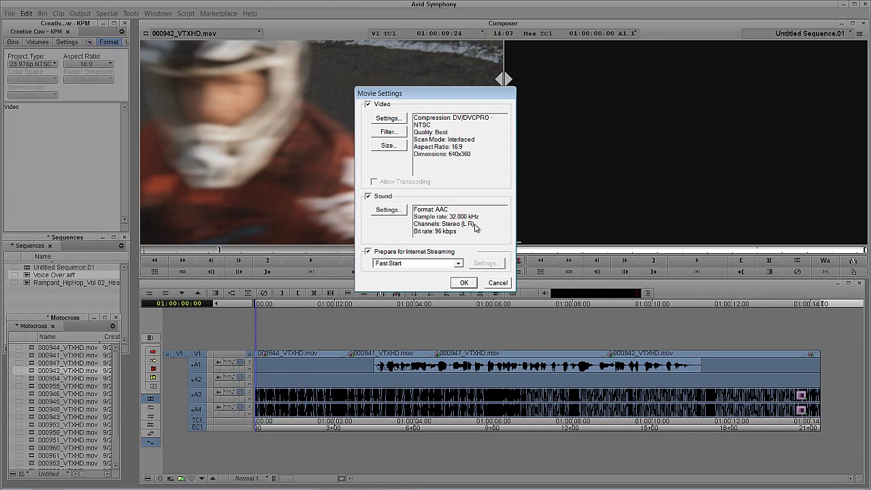
# Set the sound to 48 kHz and 128 kbps and confirm the movie settings.
pyautogui.click(394, 211)
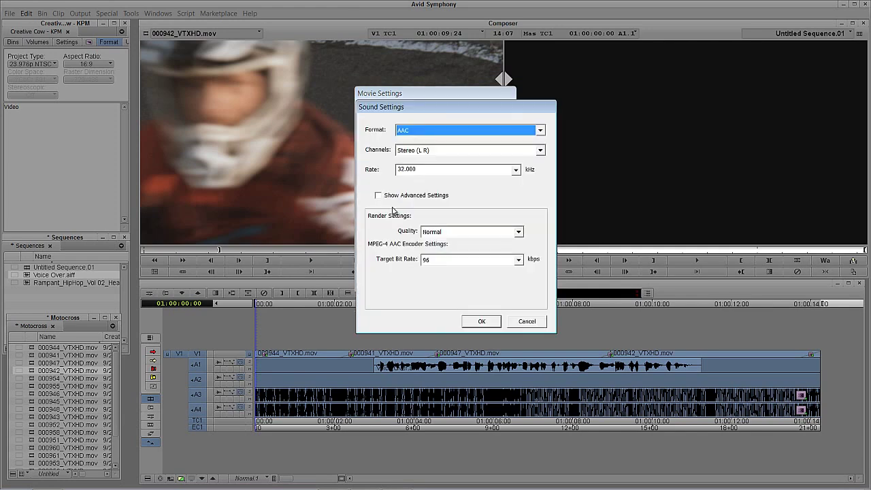
pyautogui.click(516, 172)
pyautogui.click(474, 272)
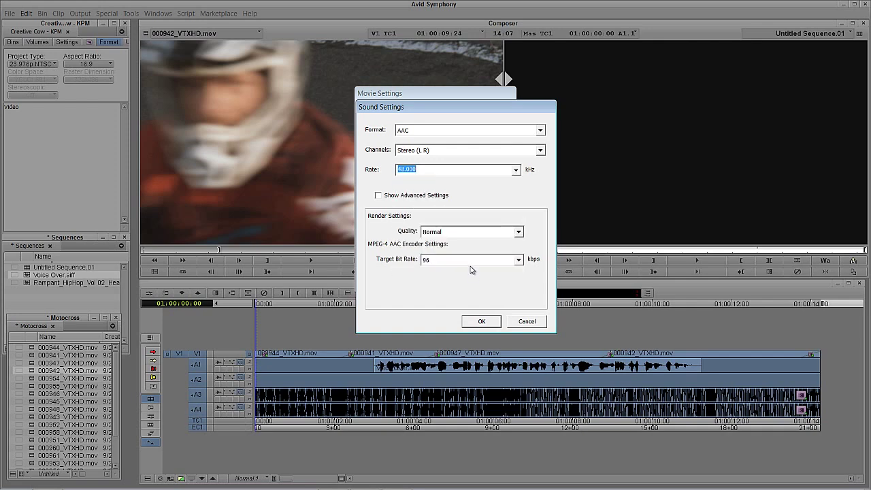
pyautogui.click(519, 260)
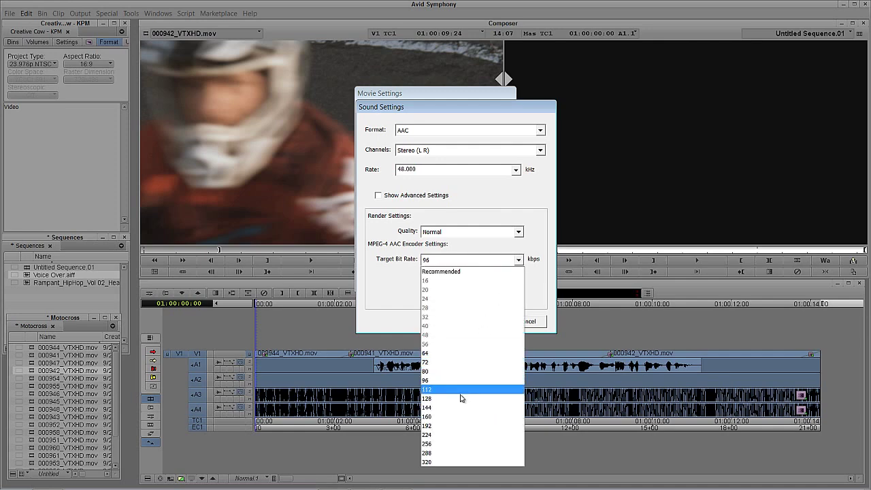
pyautogui.click(492, 349)
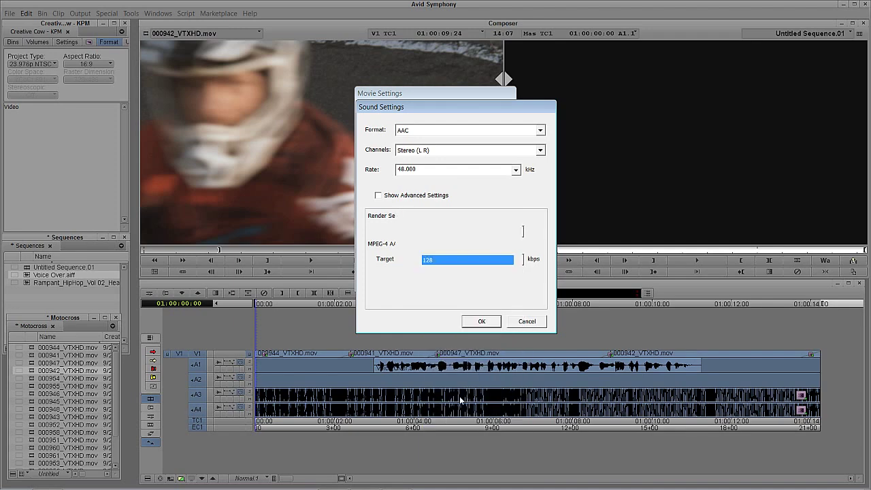
pyautogui.click(482, 321)
pyautogui.click(408, 252)
pyautogui.click(464, 282)
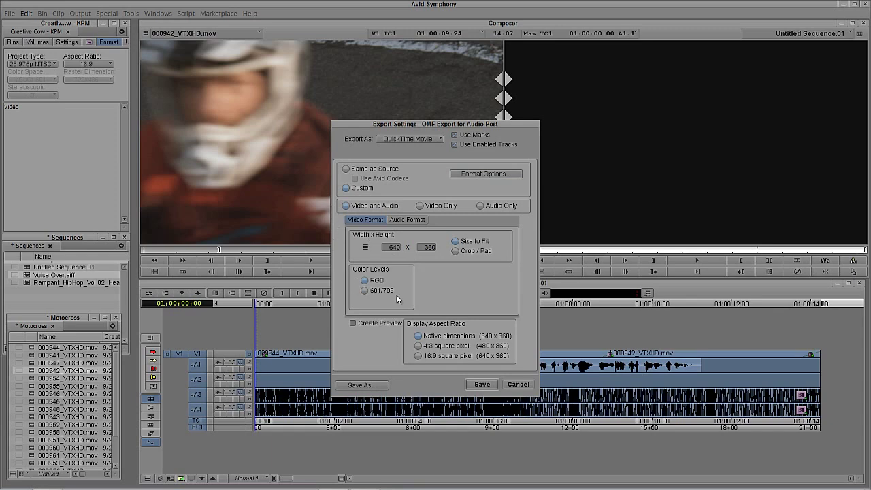
# Set the frame size to 720 x 480 (DV, DVD) and save the preset 'DV NTSC for Audio Post'.
pyautogui.click(365, 248)
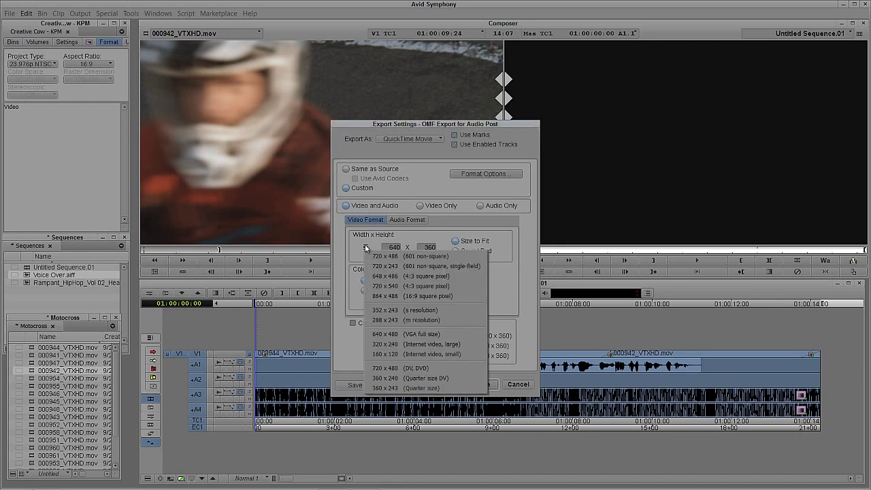
pyautogui.click(388, 369)
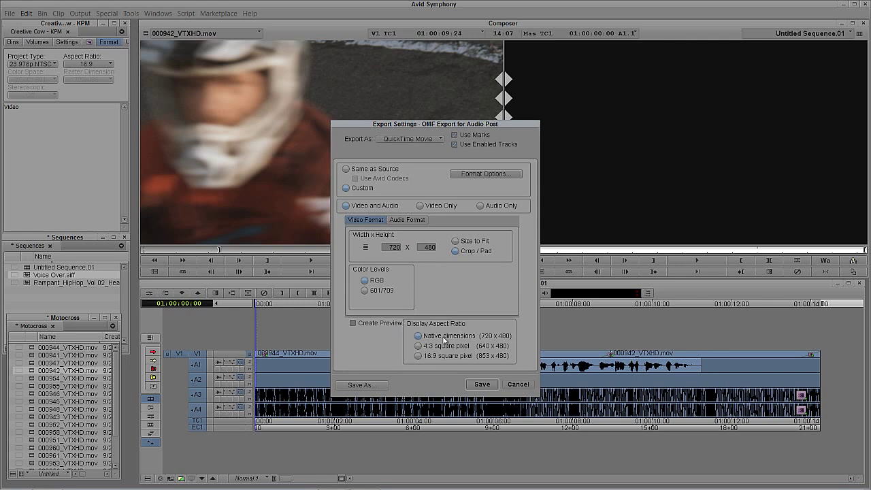
pyautogui.click(368, 386)
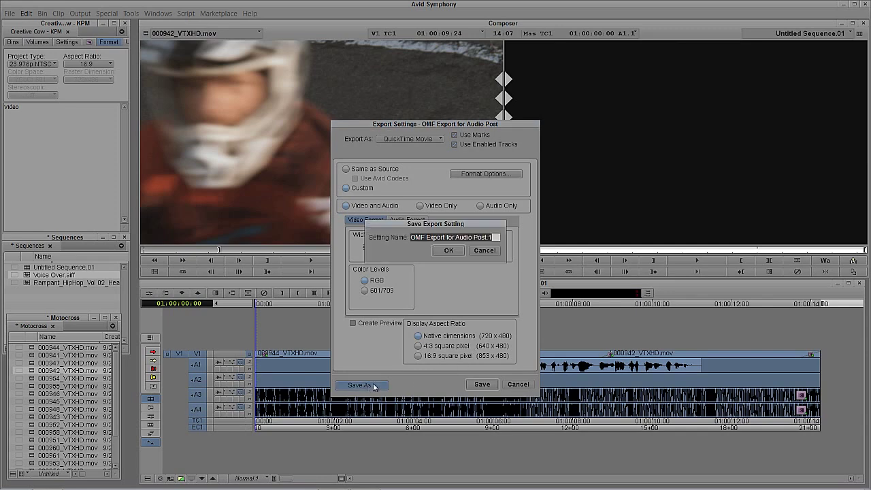
pyautogui.write('DV')
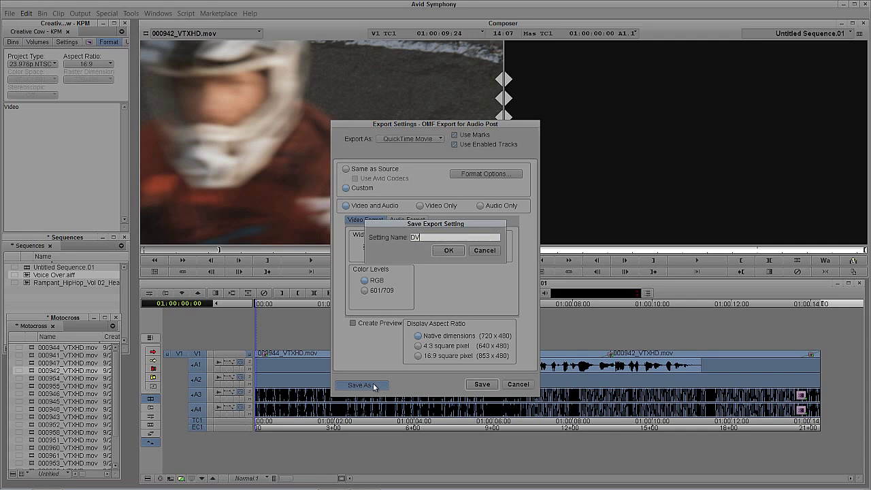
pyautogui.write(' NTSC for Audio Post')
pyautogui.click(444, 250)
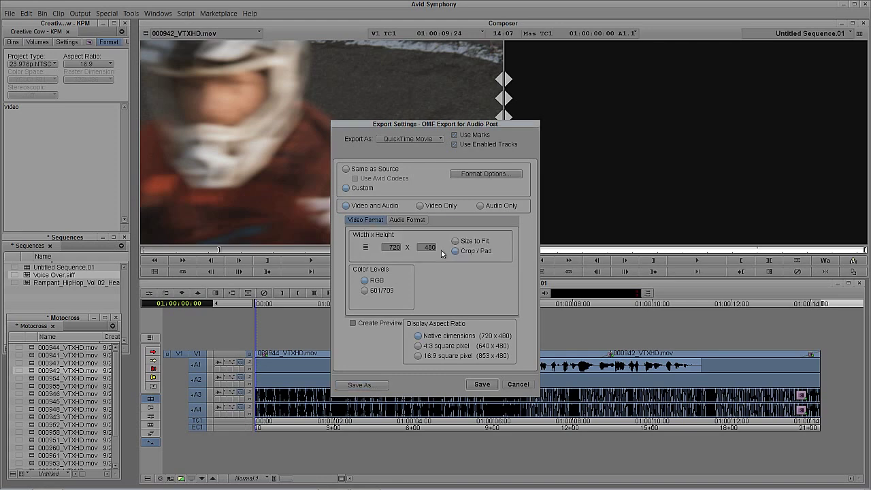
# Export the movie as 'Video for Reference' into the Audio Export for Post folder.
pyautogui.click(482, 385)
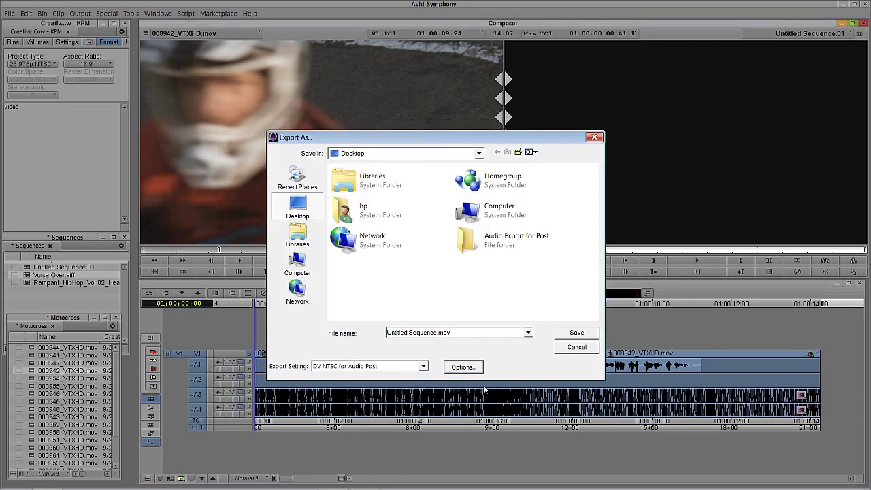
pyautogui.doubleClick(497, 243)
pyautogui.click(481, 332)
pyautogui.write('V')
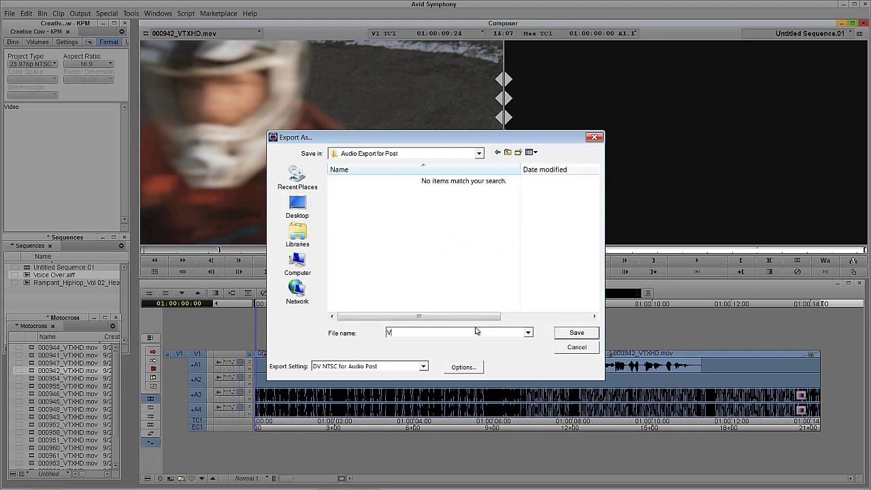
pyautogui.write('ideo for Reference')
pyautogui.click(569, 333)
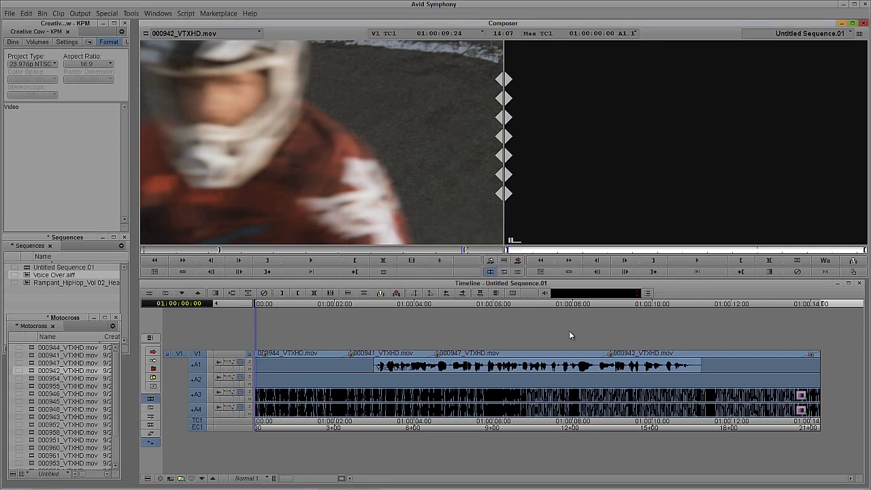
# Start a new export using the 'OMF Export for Audio Post' preset.
pyautogui.rightClick(562, 163)
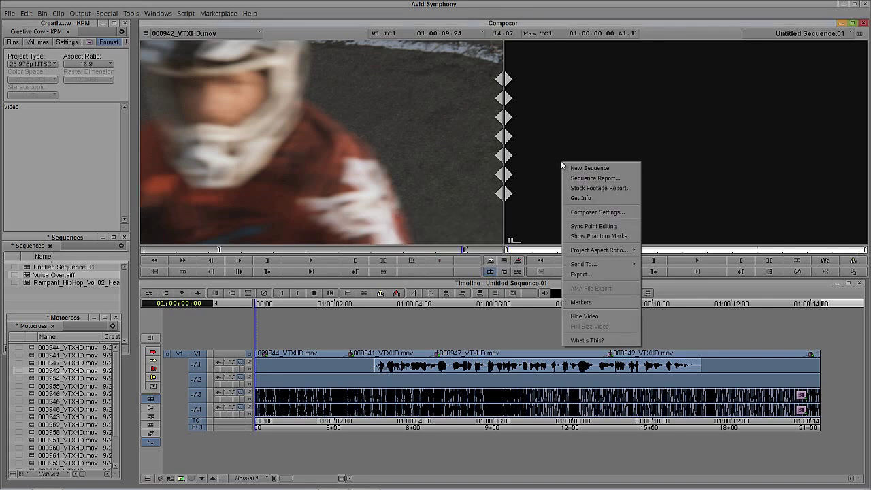
pyautogui.click(576, 274)
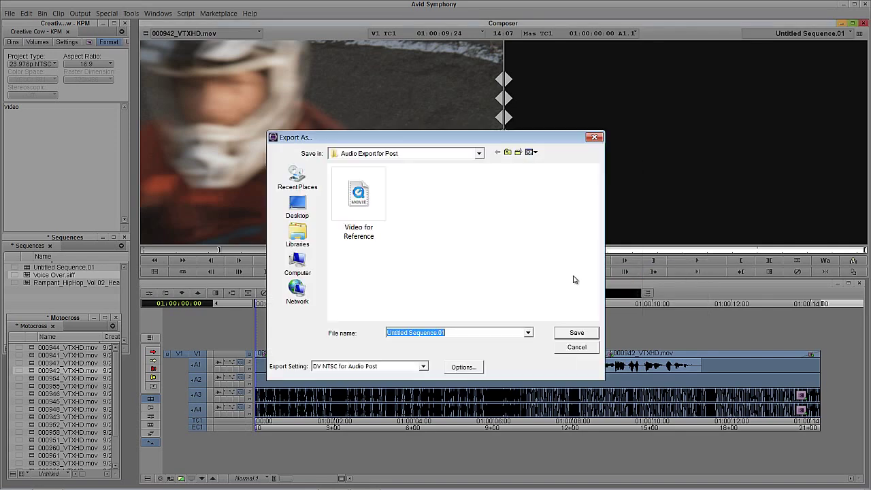
pyautogui.click(420, 367)
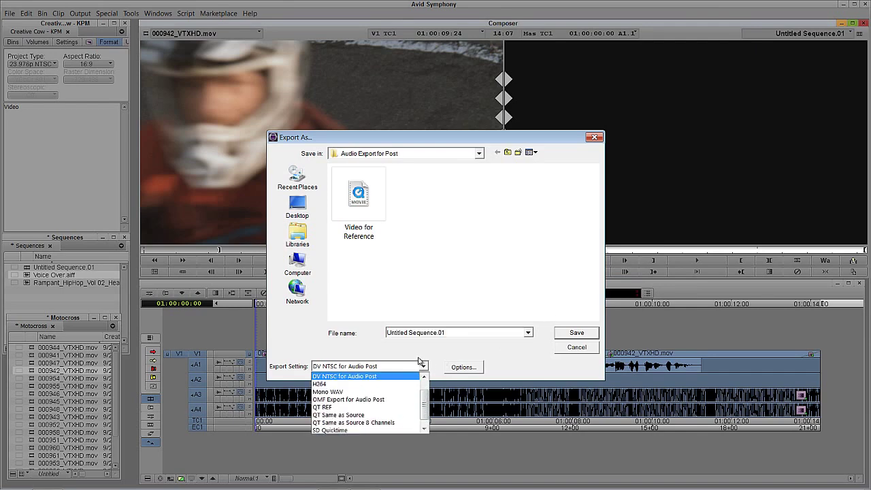
pyautogui.click(368, 401)
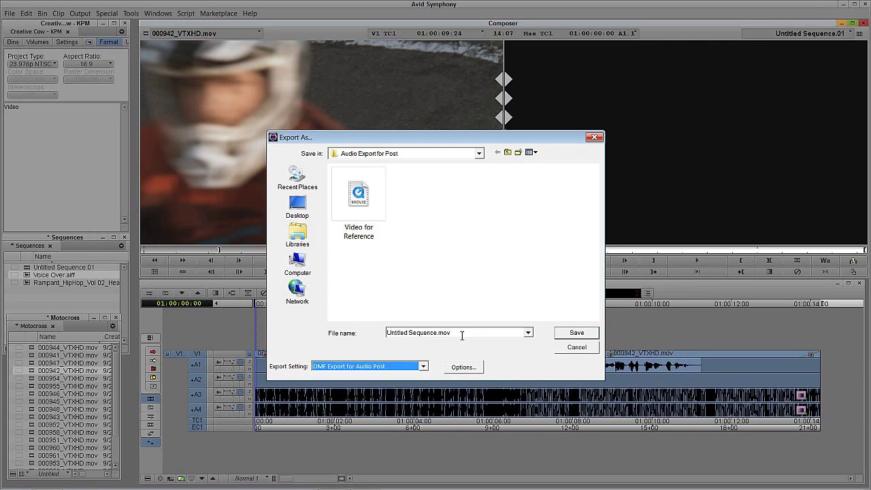
pyautogui.click(463, 367)
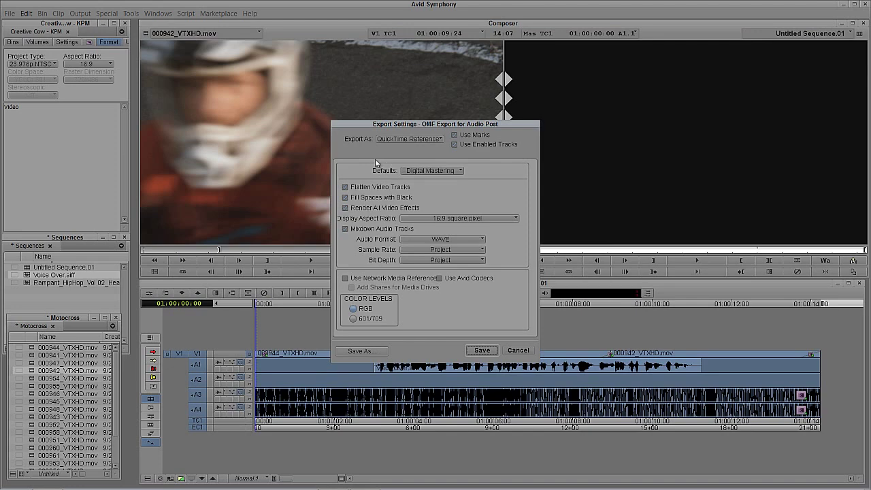
# Set OMF 2.0, all audio tracks, consolidated media, 48-frame handles and audio embedded in OMF.
pyautogui.click(422, 140)
pyautogui.click(417, 160)
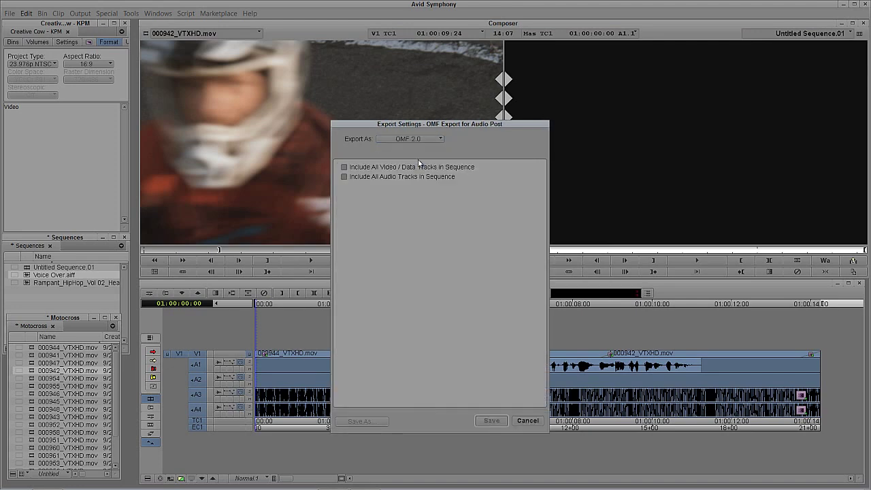
pyautogui.click(391, 177)
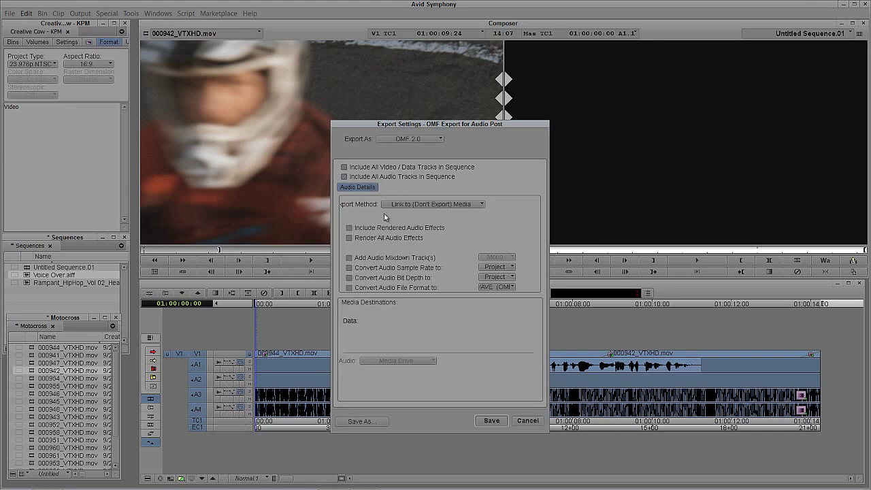
pyautogui.click(409, 204)
pyautogui.click(410, 235)
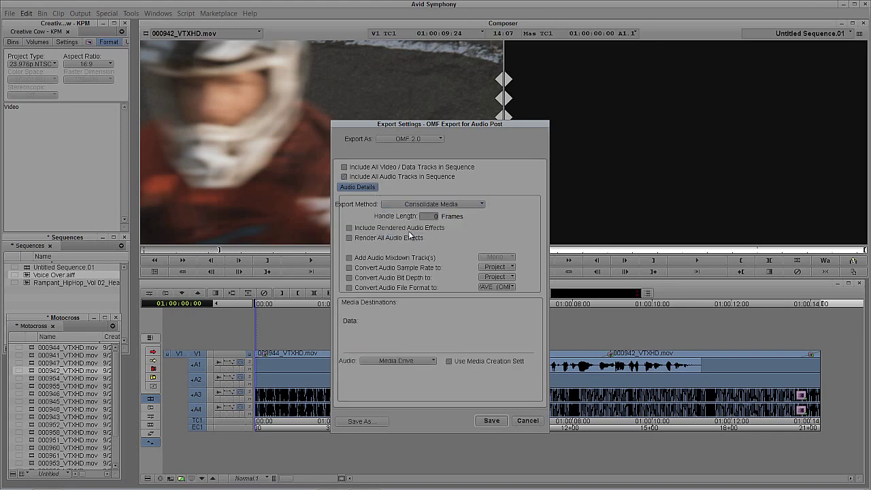
pyautogui.click(429, 218)
pyautogui.write('48')
pyautogui.click(407, 360)
pyautogui.click(405, 389)
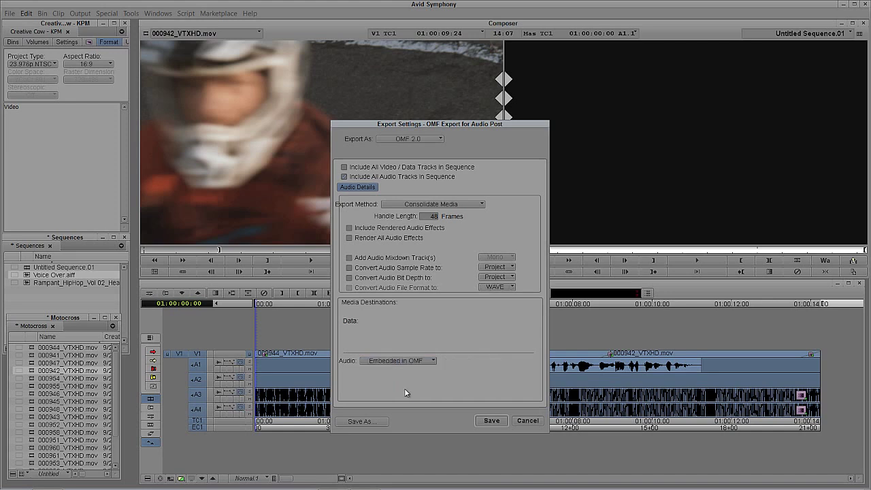
# Save the OMF export as 'Motocross for Audio Post'.
pyautogui.click(490, 420)
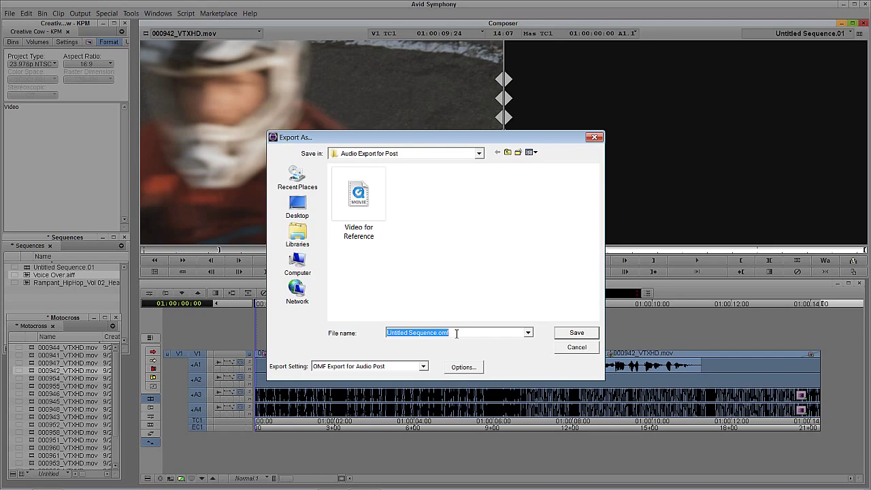
pyautogui.write('Motocross f')
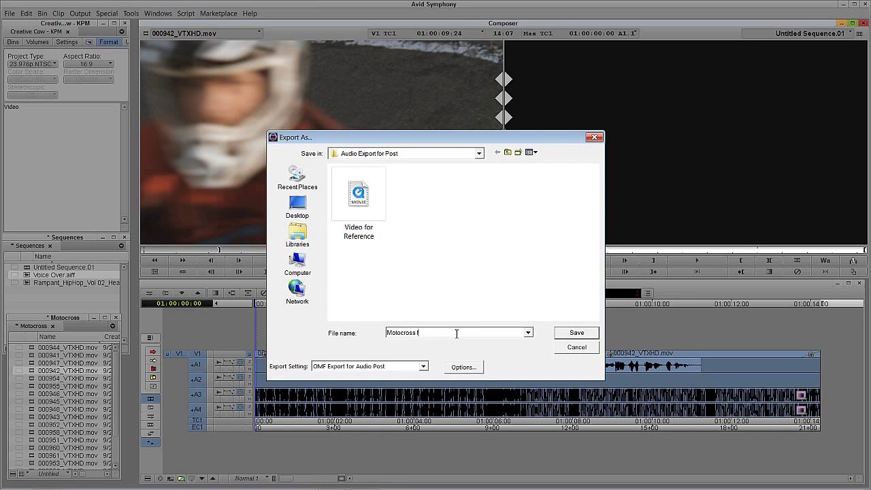
pyautogui.write('or Audio Post')
pyautogui.press('Return')
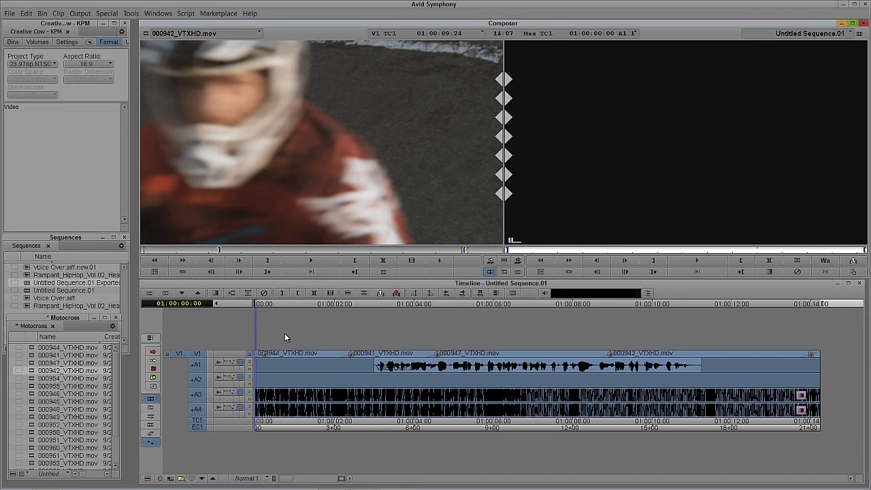
# Review and dismiss the OMF export settings, then enlarge the Sequences bin to show full names.
pyautogui.click(66, 42)
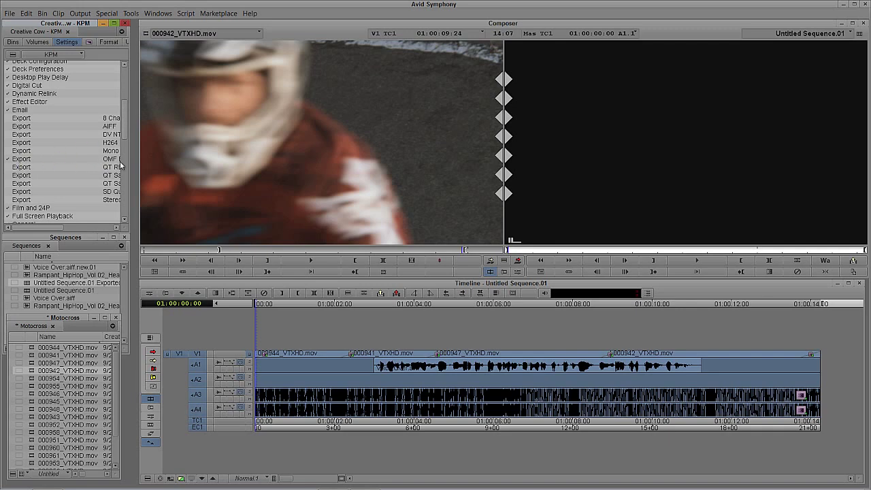
pyautogui.doubleClick(30, 160)
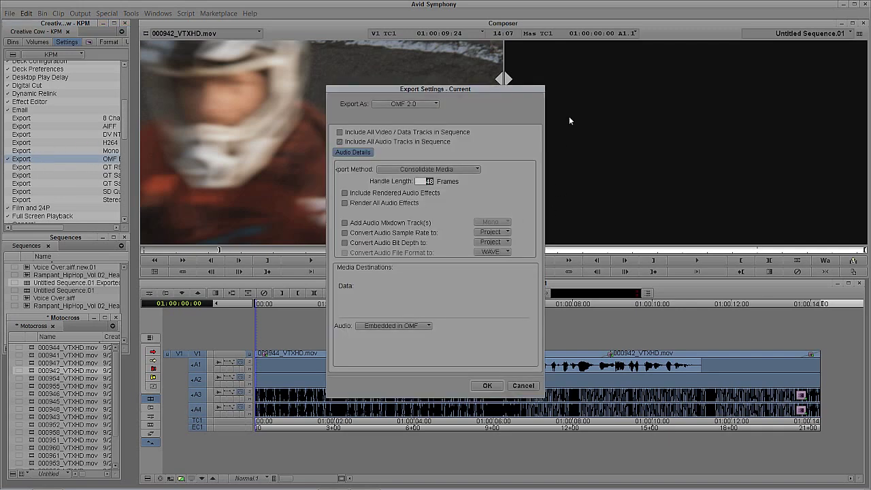
pyautogui.click(522, 386)
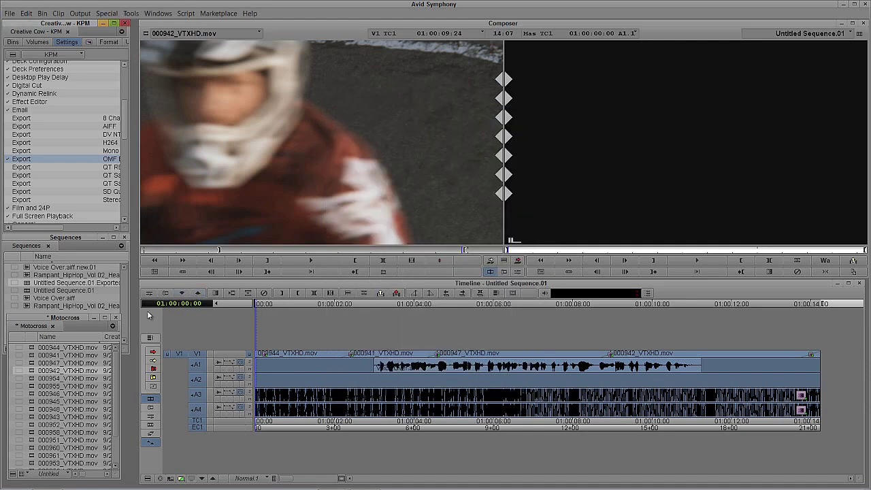
pyautogui.click(88, 243)
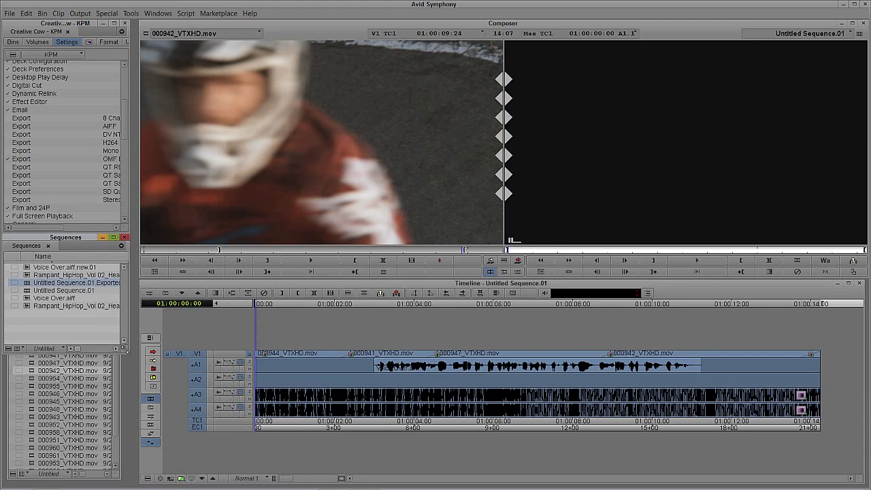
pyautogui.moveTo(124, 349); pyautogui.dragTo(200, 362)
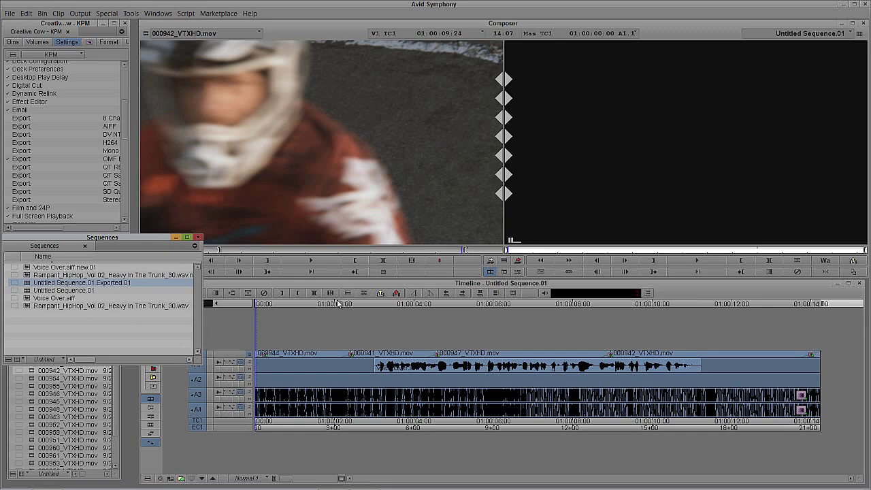
# Minimize Avid and open the Audio Export for Post folder from the desktop.
pyautogui.click(842, 5)
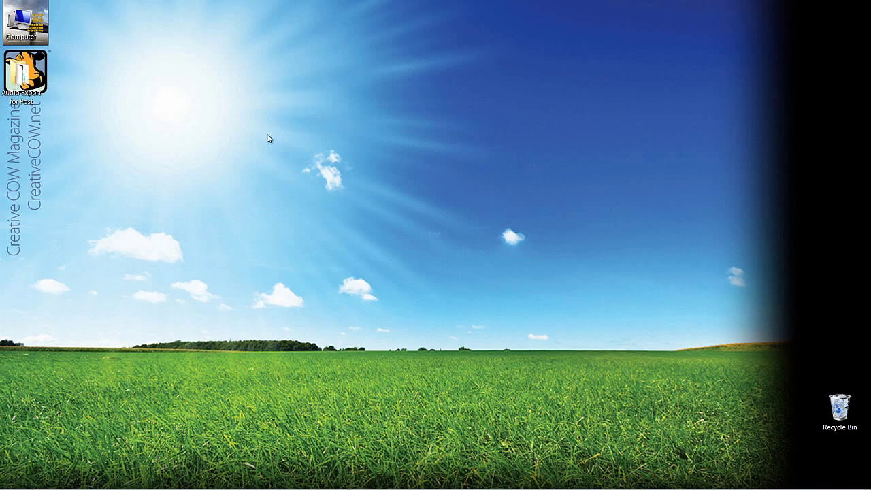
pyautogui.moveTo(24, 74); pyautogui.dragTo(71, 79)
pyautogui.doubleClick(66, 77)
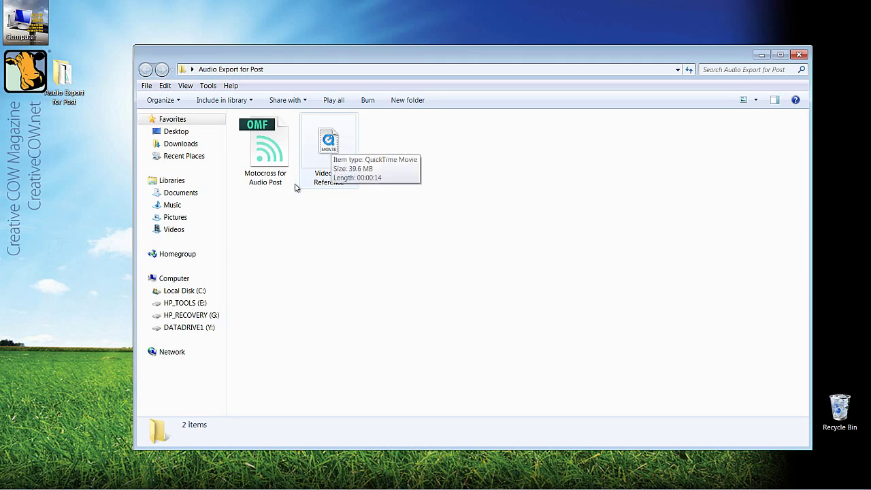
pyautogui.moveTo(259, 185)
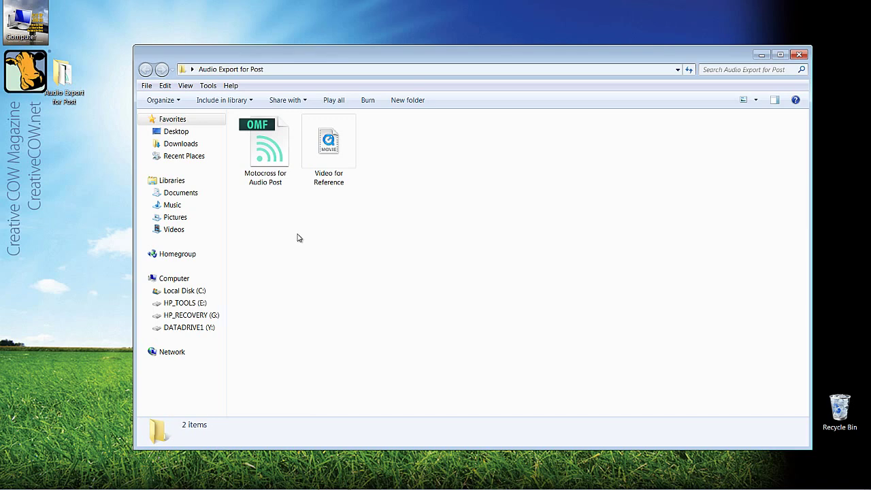
# Launch Adobe Audition CS6 and import Motocross for Audio Post.omf from Audio Export for Post.
pyautogui.moveTo(225, 489)
pyautogui.click(17, 480)
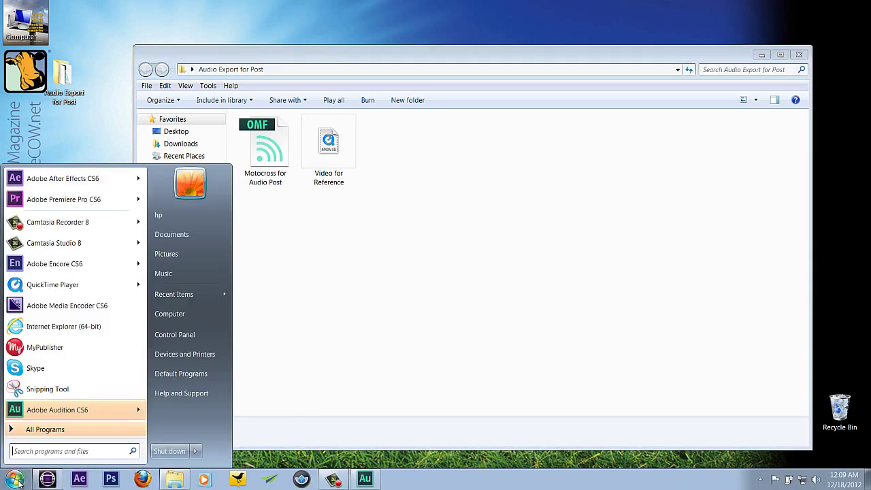
pyautogui.click(68, 412)
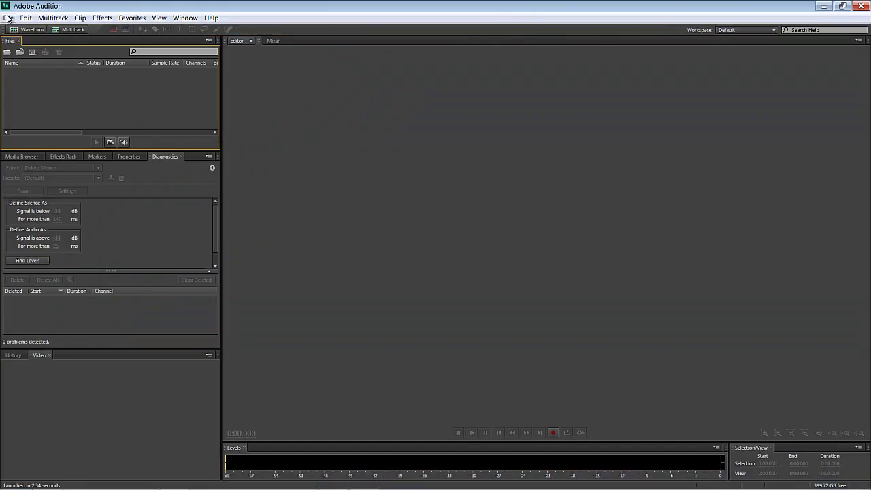
pyautogui.click(9, 17)
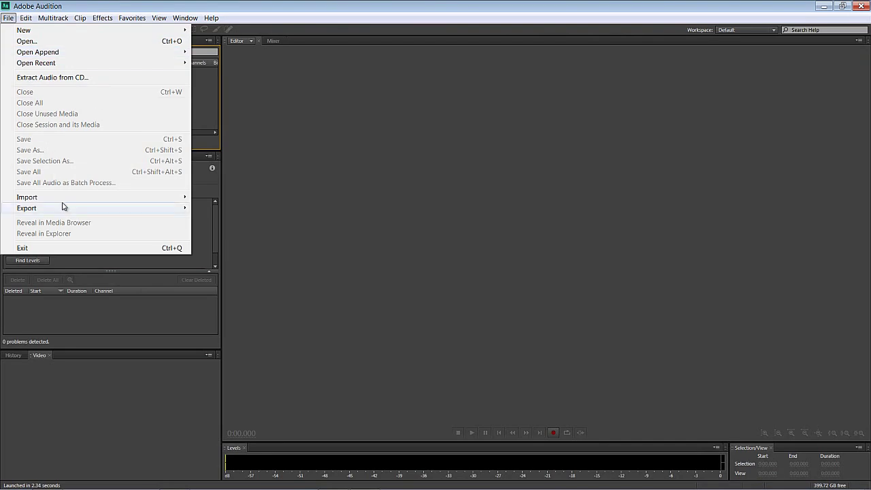
pyautogui.moveTo(62, 201)
pyautogui.click(203, 198)
pyautogui.doubleClick(292, 158)
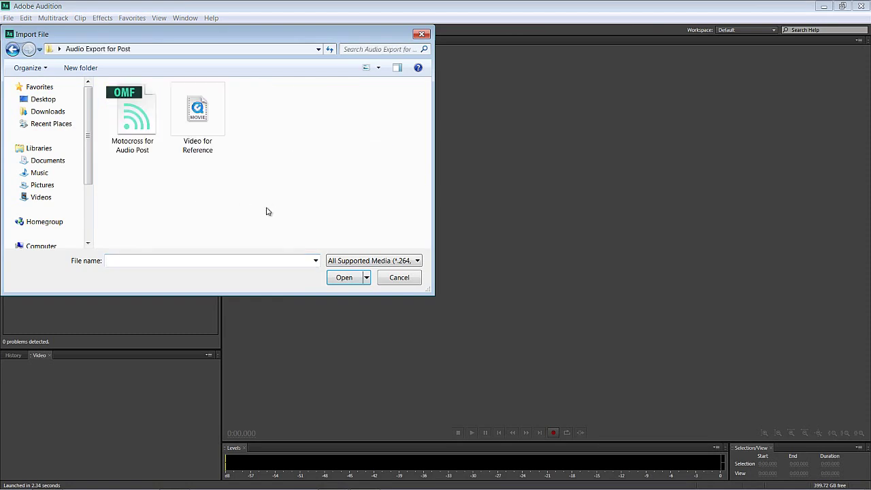
pyautogui.click(135, 120)
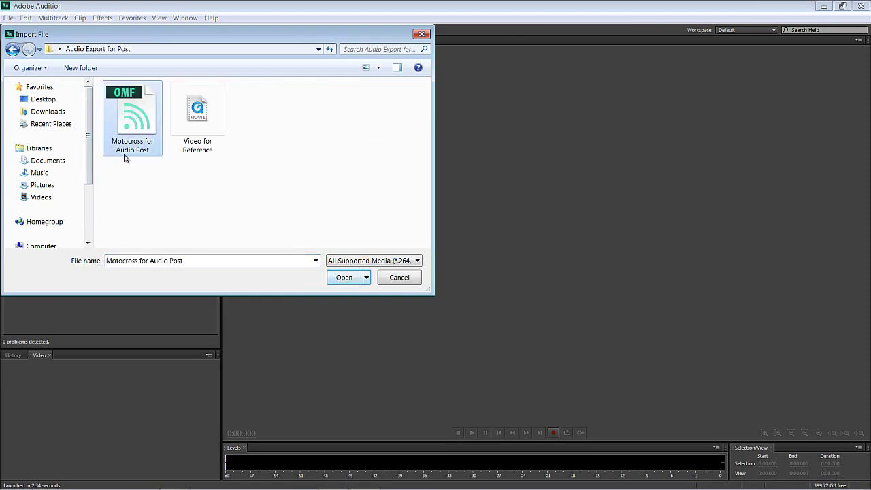
pyautogui.click(340, 277)
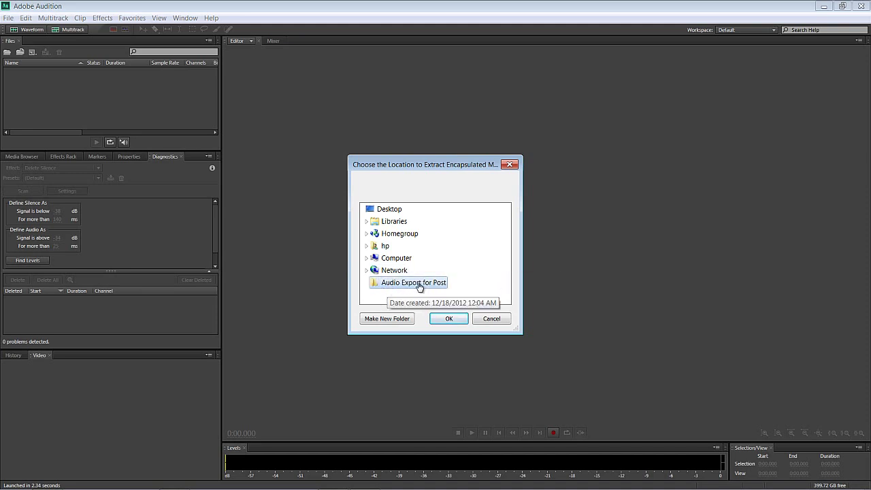
# Extract the OMF's embedded audio into a new 'RAW Audio' folder.
pyautogui.click(397, 321)
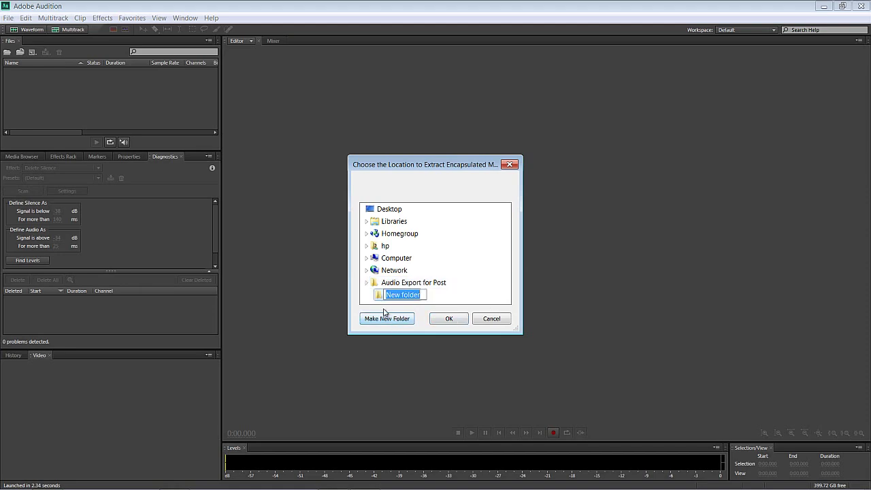
pyautogui.write('RAW Audio')
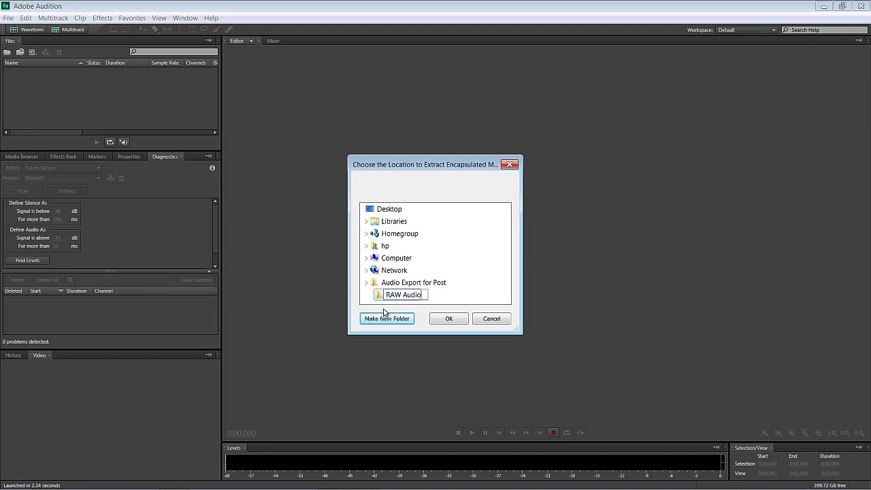
pyautogui.click(408, 296)
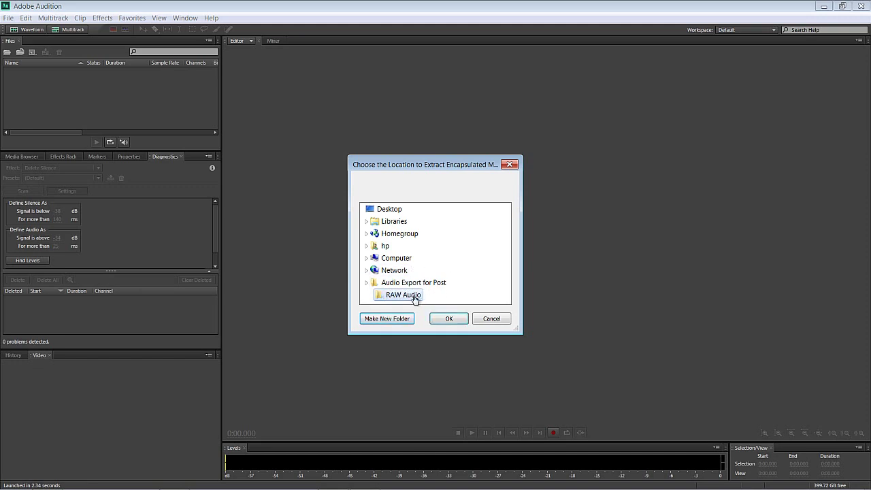
pyautogui.click(448, 320)
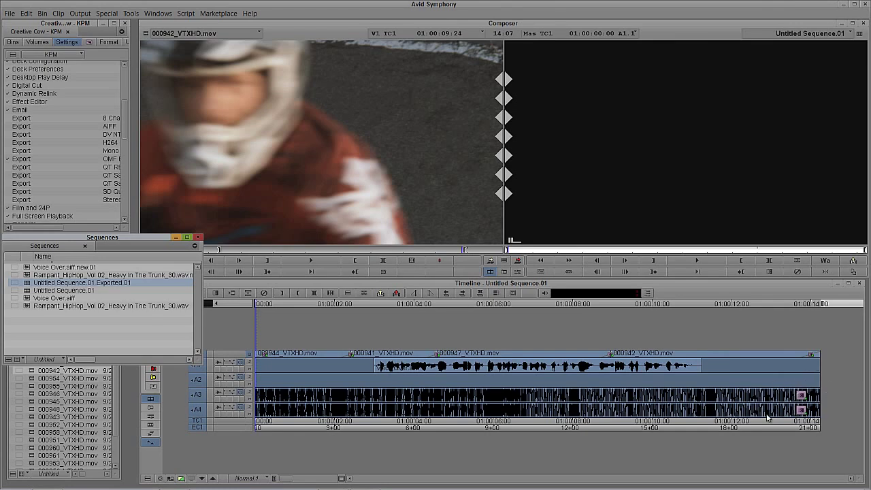
# Return to Audition's multitrack session with the voice-over and Rampant HipHop music tracks.
pyautogui.hotkey('alt', 'Tab')
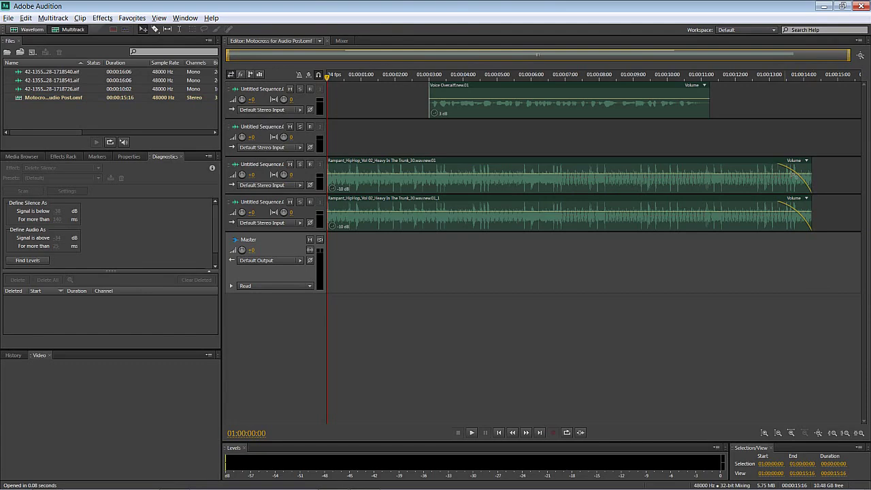
# Inspect the RAW Audio folder's three extracted AIFF files with a widened Type column, then return to Audition.
pyautogui.click(829, 7)
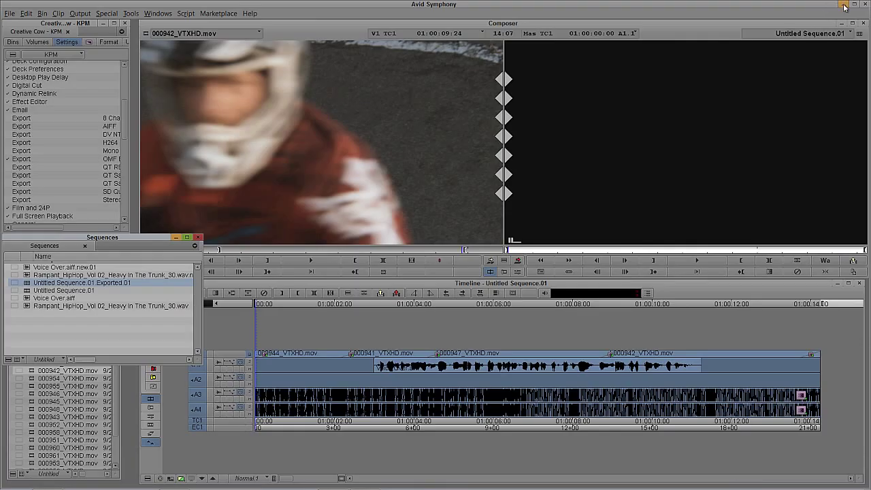
pyautogui.click(844, 6)
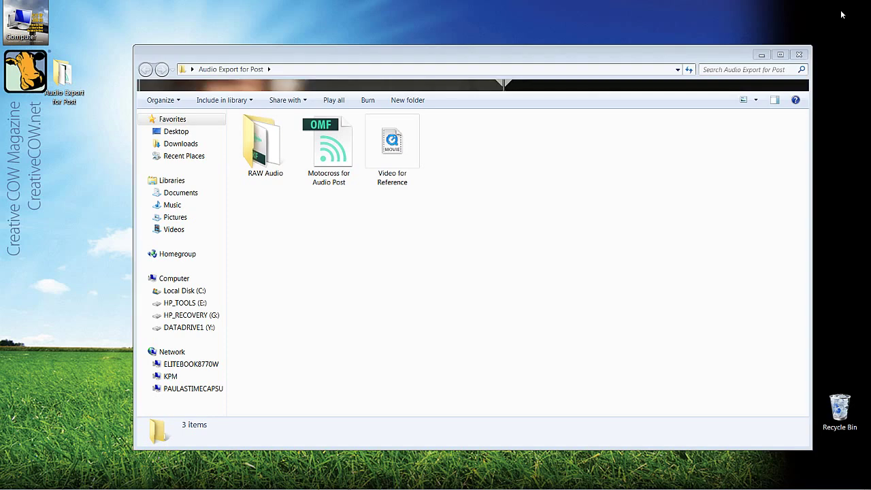
pyautogui.click(267, 149)
pyautogui.doubleClick(266, 149)
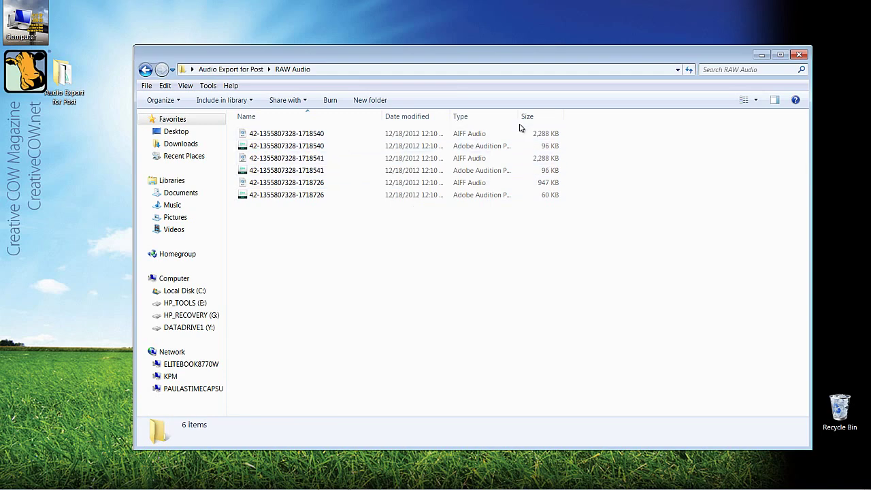
pyautogui.moveTo(519, 117); pyautogui.dragTo(590, 118)
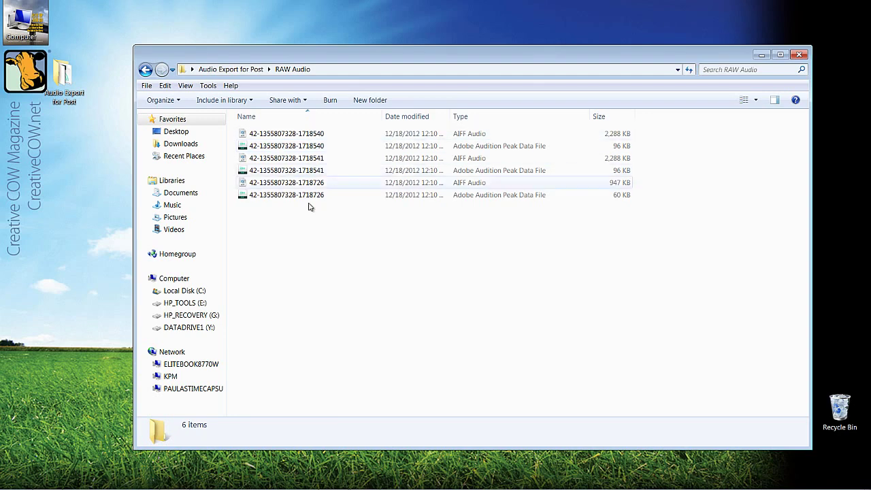
pyautogui.hotkey('alt', 'Tab')
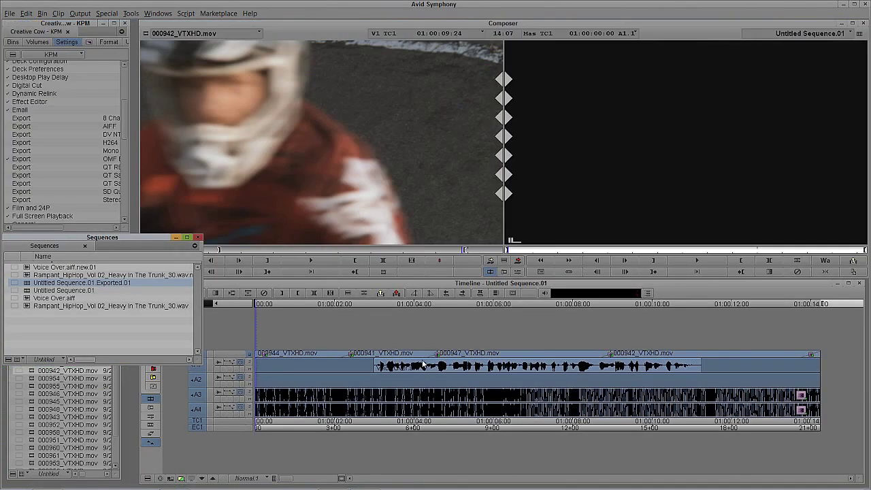
pyautogui.hotkey('alt', 'Tab')
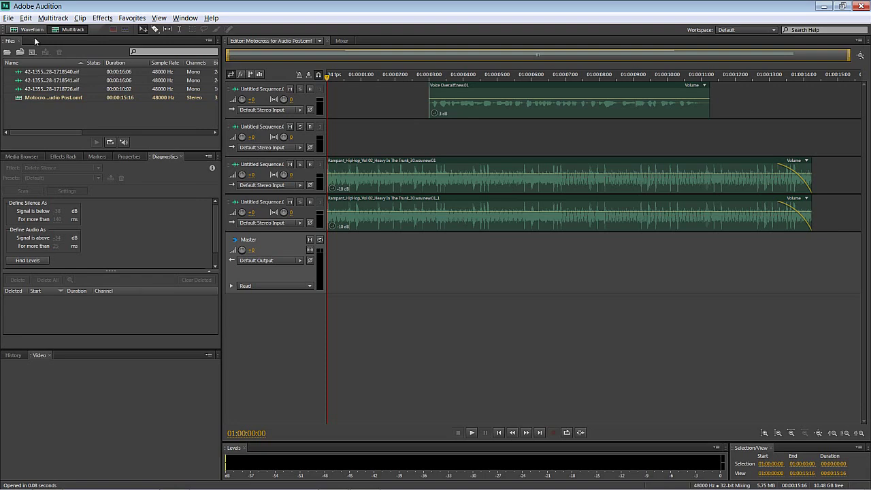
# Import Video for Reference.mov and drag it into the session as a Video Reference track.
pyautogui.click(8, 18)
pyautogui.moveTo(31, 197)
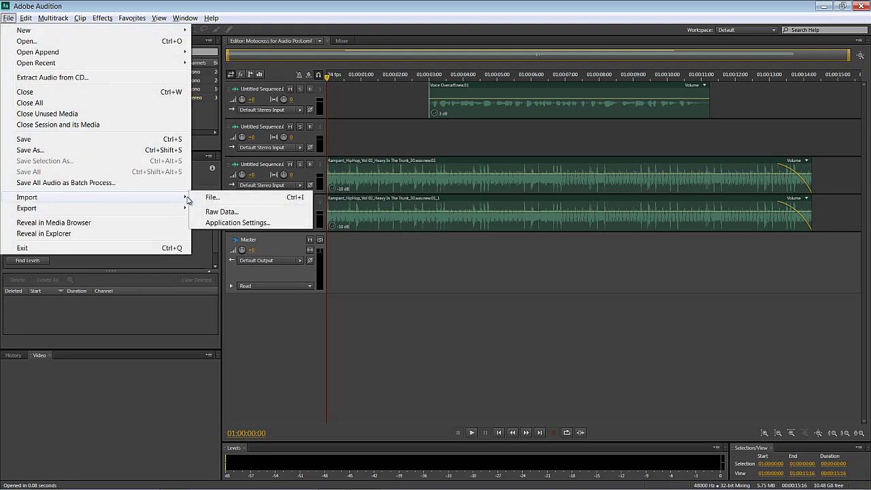
pyautogui.click(209, 198)
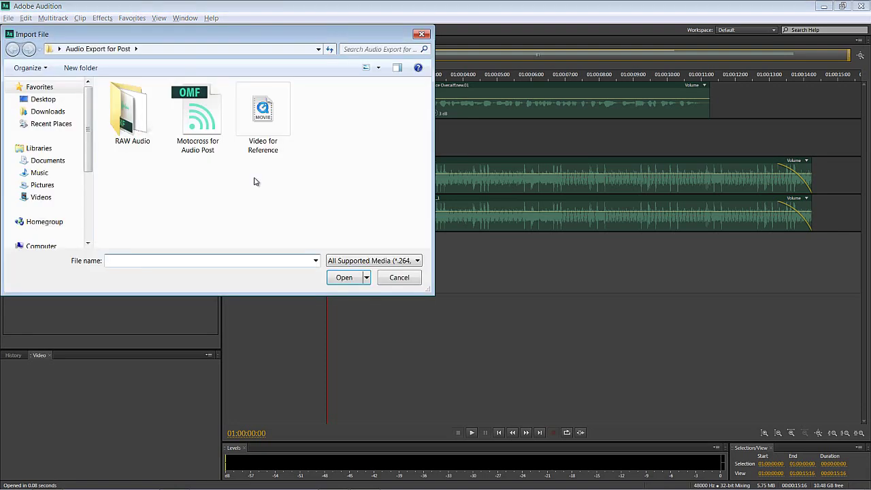
pyautogui.click(263, 148)
pyautogui.click(344, 278)
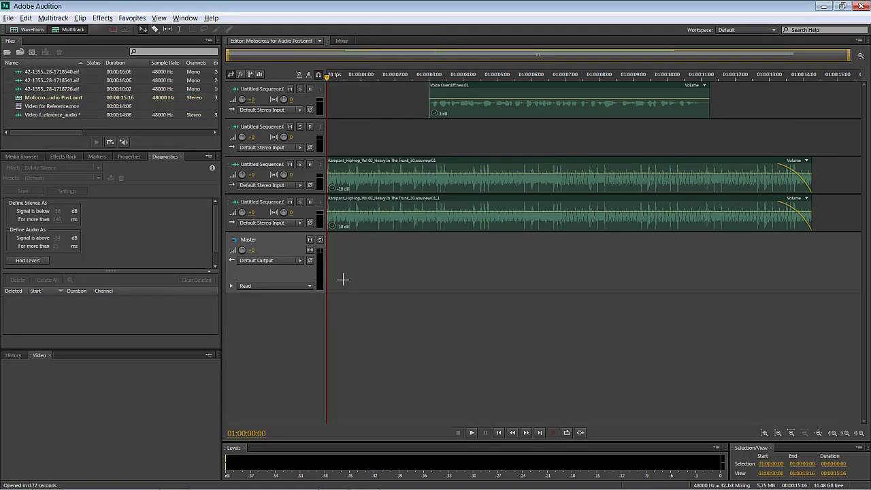
pyautogui.click(18, 109)
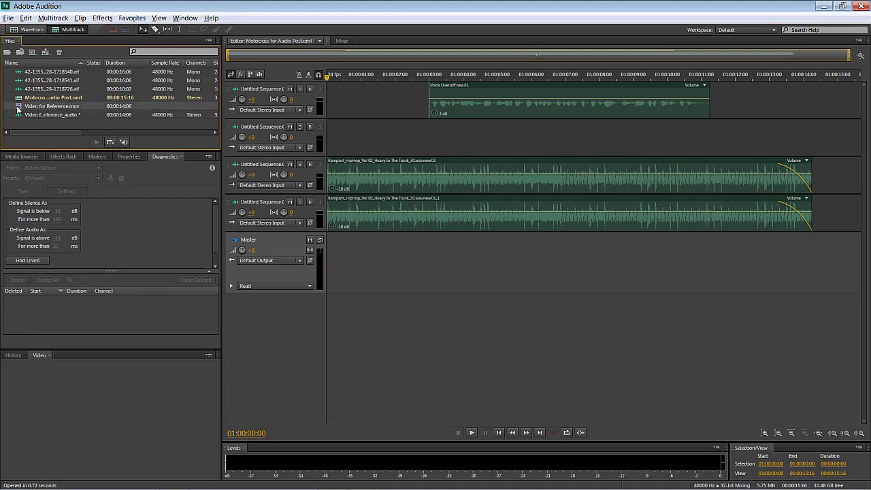
pyautogui.moveTo(18, 109); pyautogui.dragTo(326, 259)
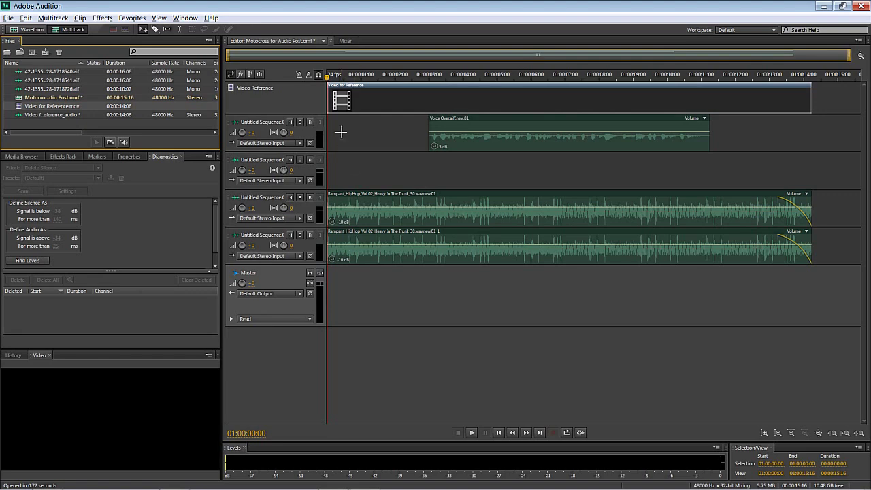
# Play the Motocross session with its reference video from the start, stopping at the end.
pyautogui.press('space')
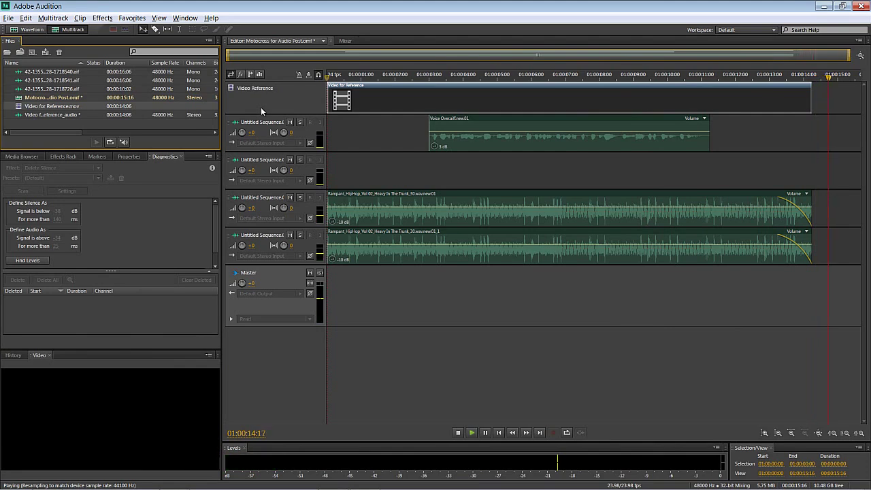
pyautogui.press('space')
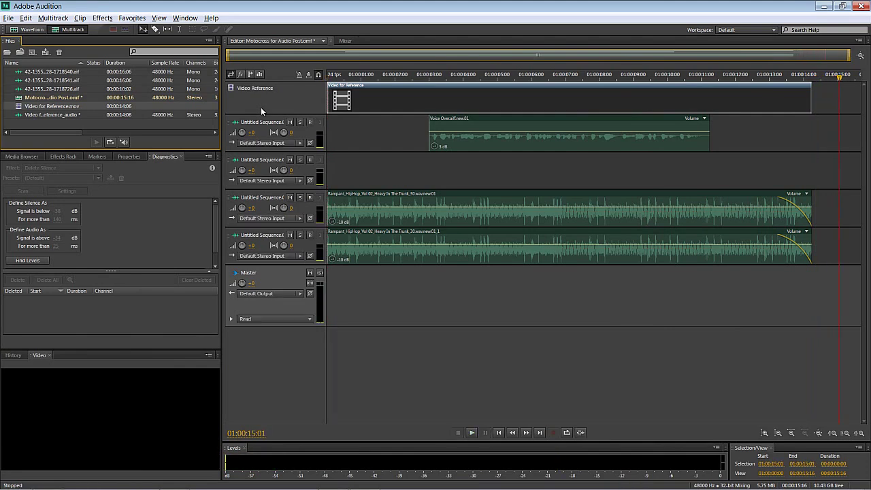